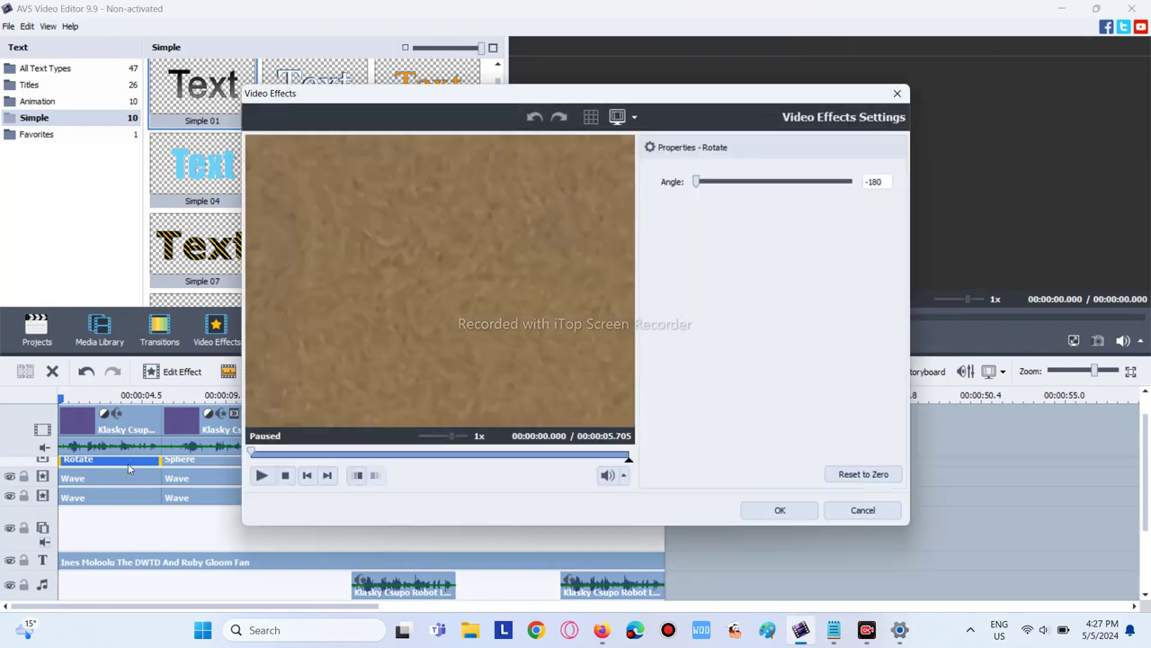
Step: Preview the first clip's Rotate effect through to its end and review the settings of its two Wave effects
left_click_drag(251, 452, 631, 455)
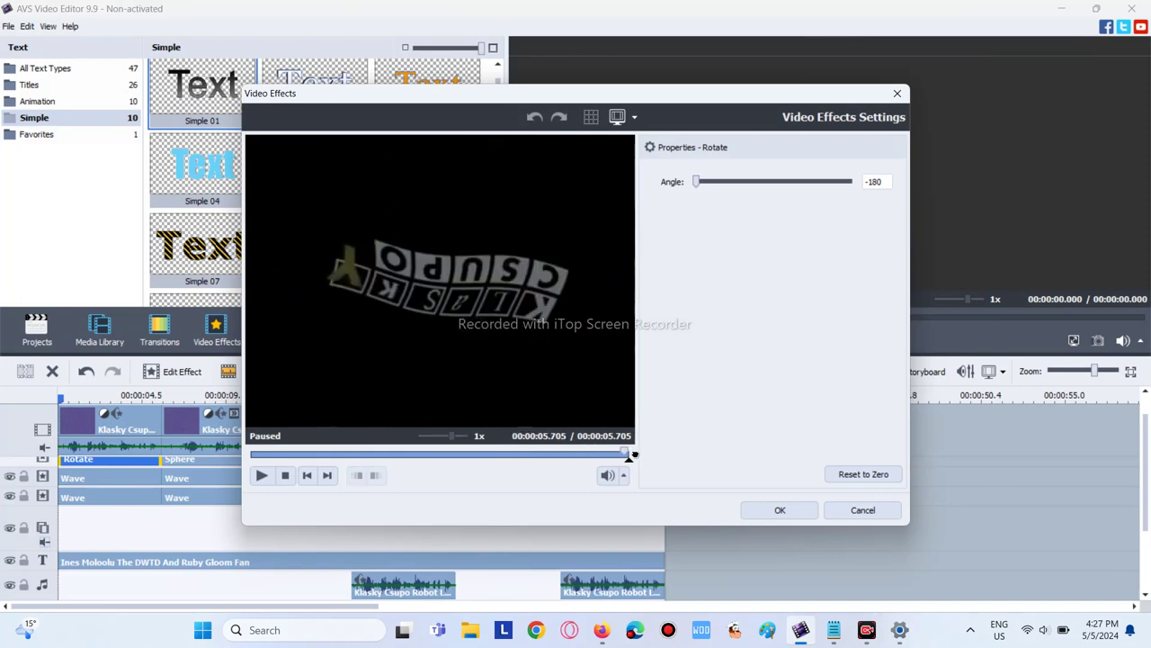
left_click(780, 509)
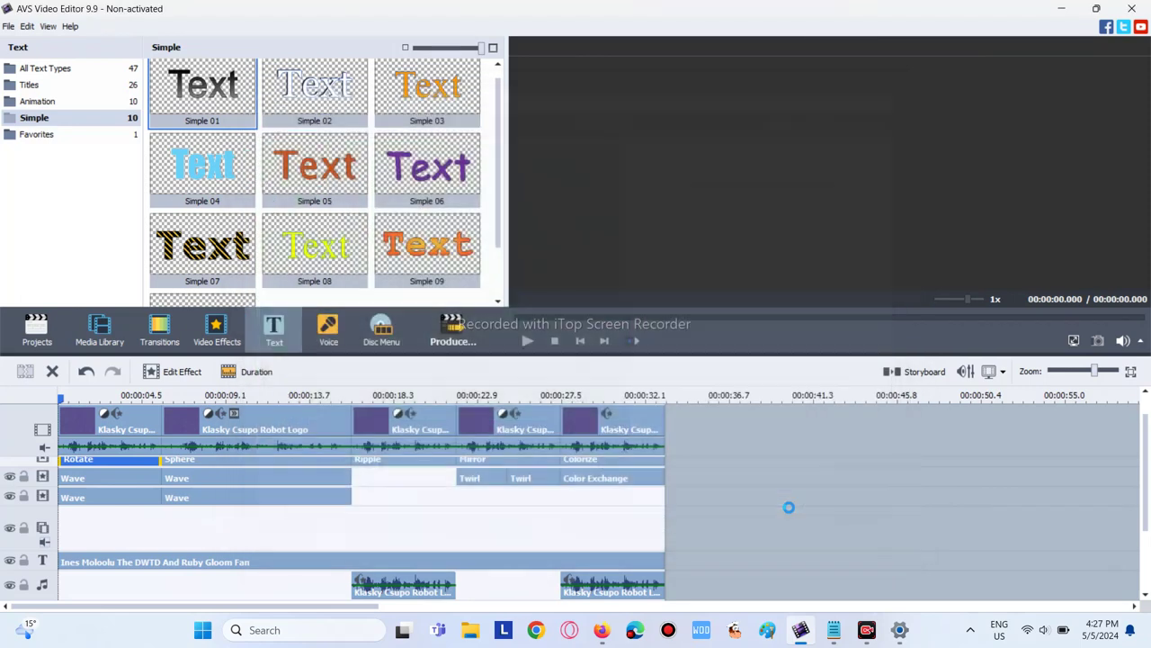
left_click(126, 477)
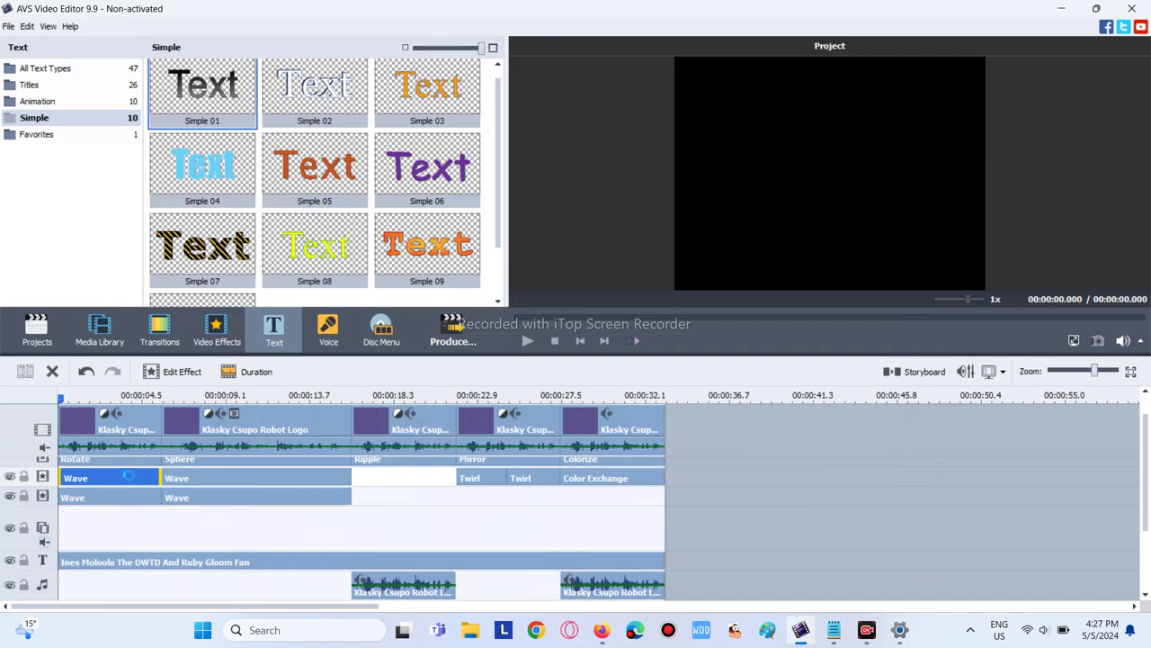
double_click(129, 477)
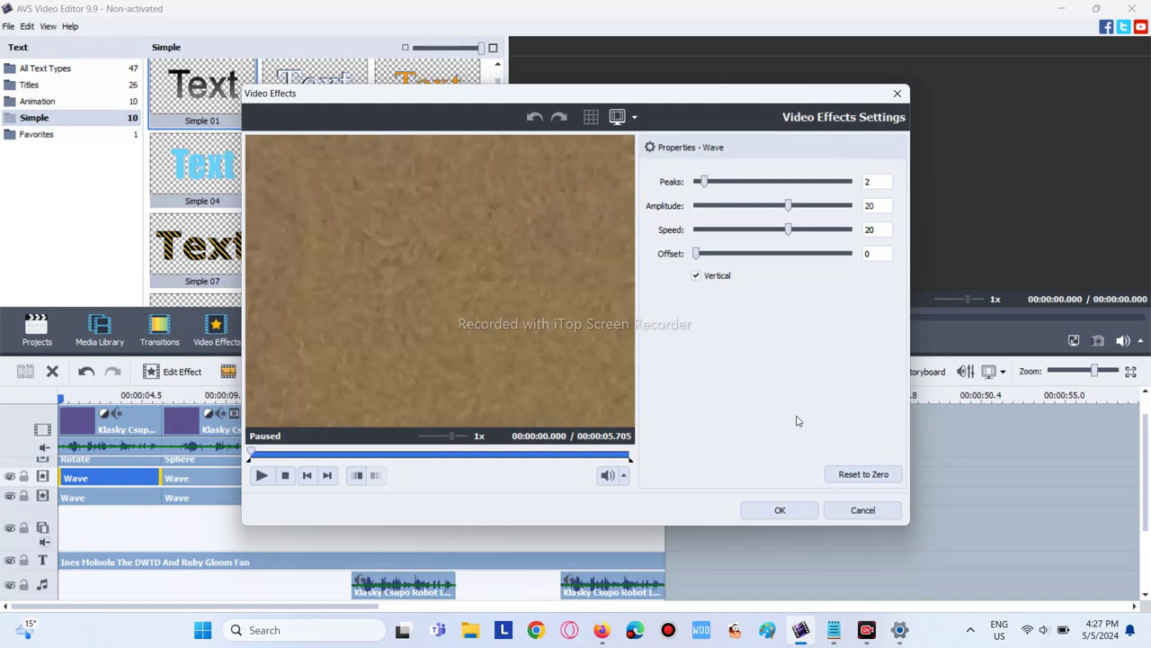
left_click(773, 510)
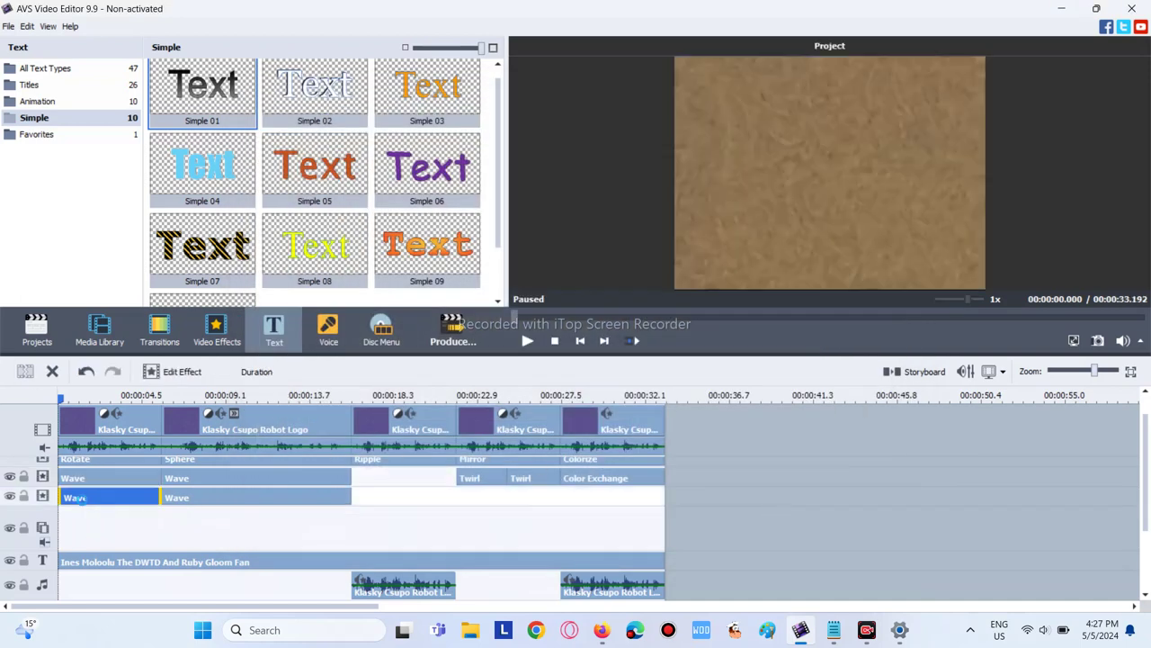
left_click(81, 500)
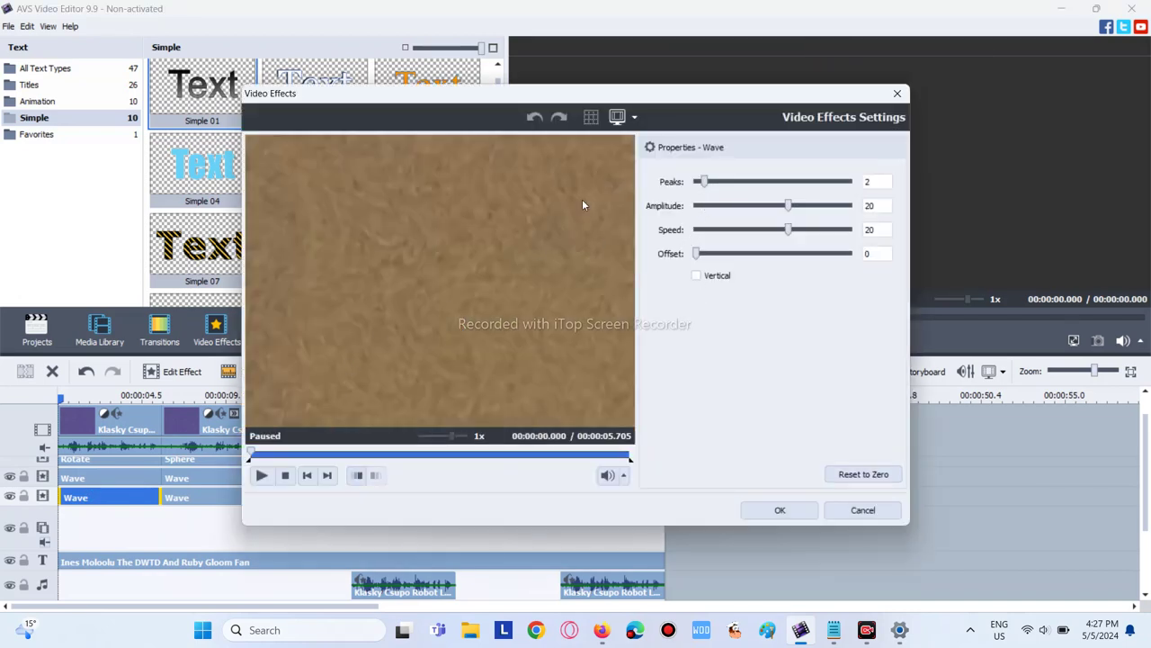
left_click(754, 516)
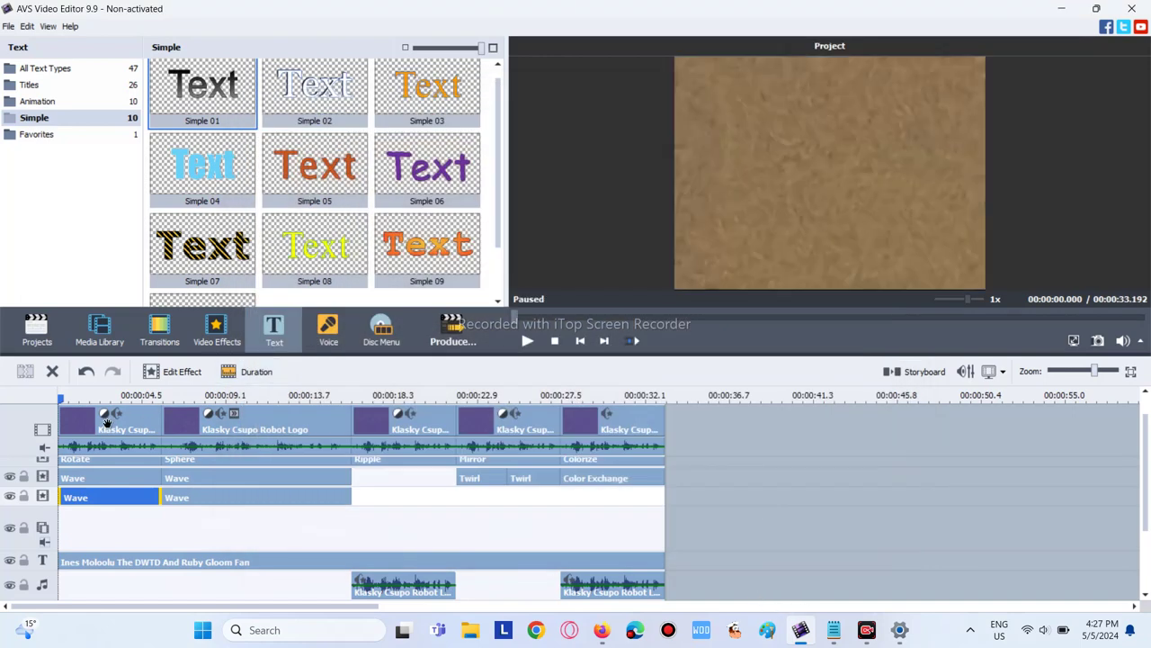
Step: Review the first clip's hue in Color Correction and its Pitch Shift rate in Audio Correction
left_click(106, 422)
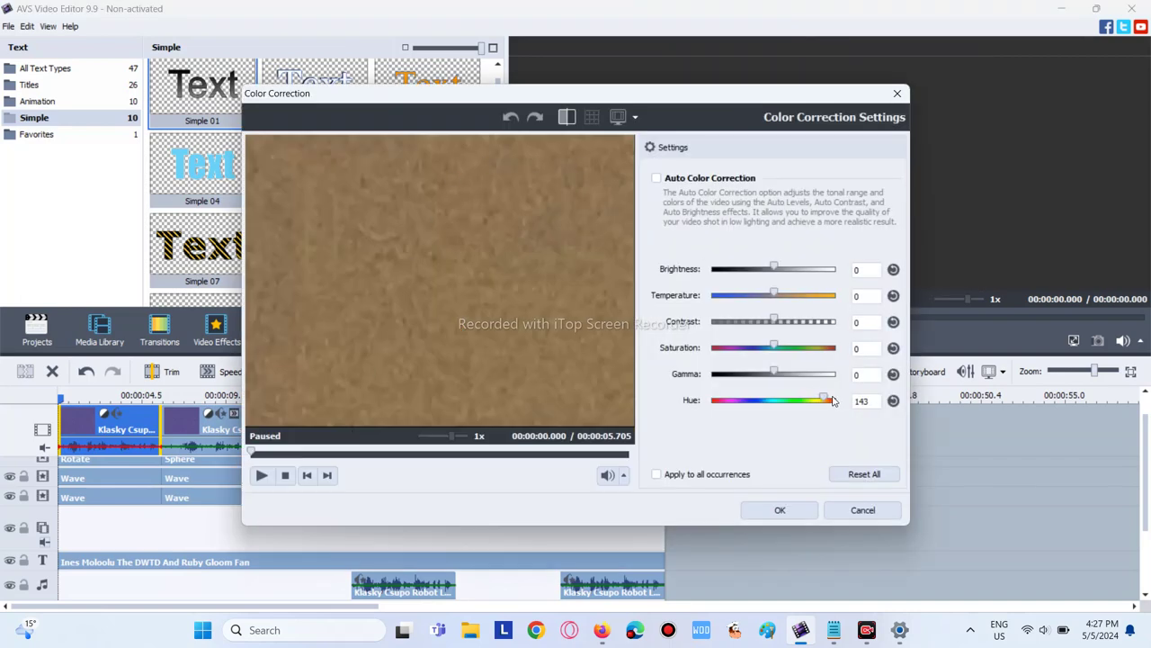
left_click(860, 400)
left_click(777, 510)
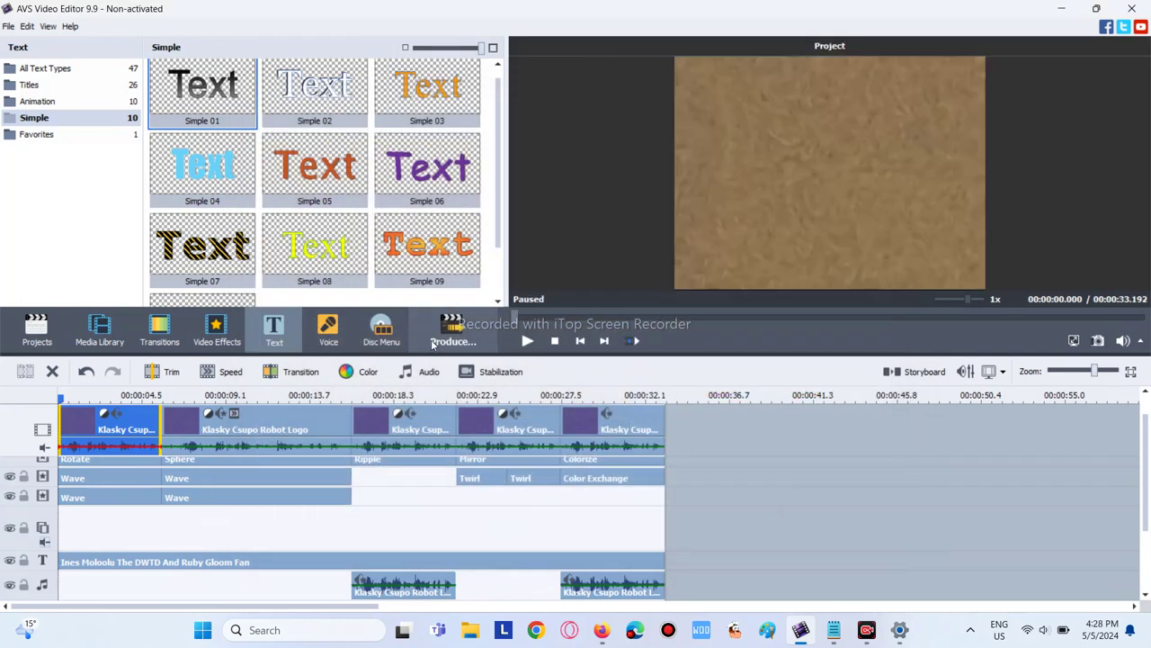
left_click(424, 371)
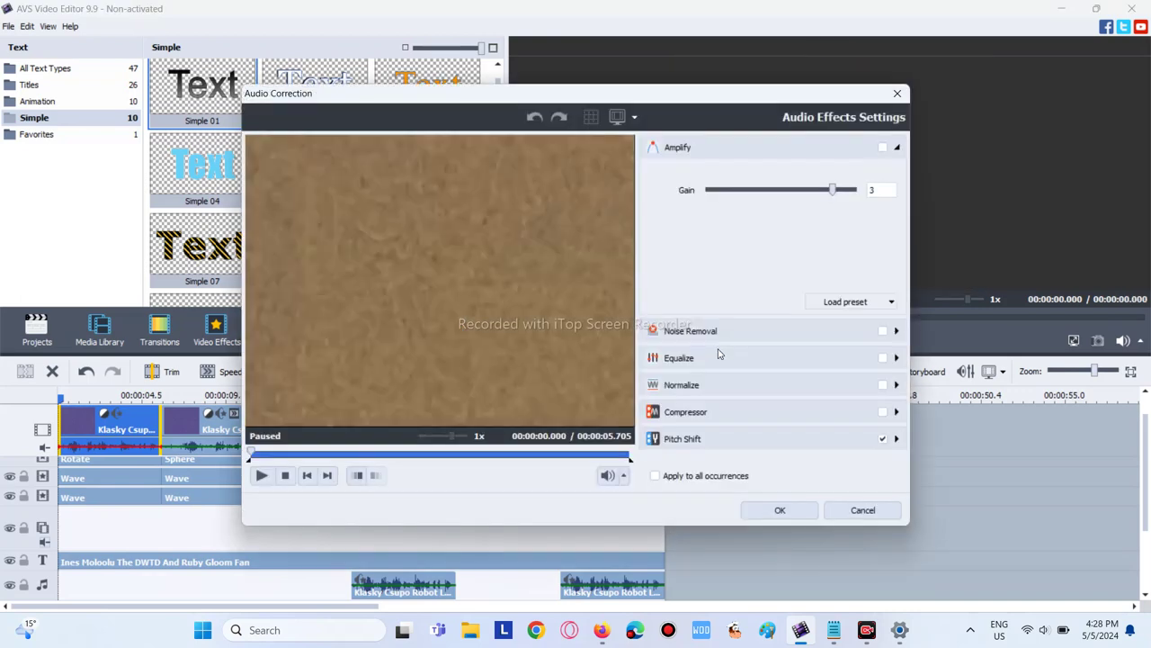
left_click(716, 441)
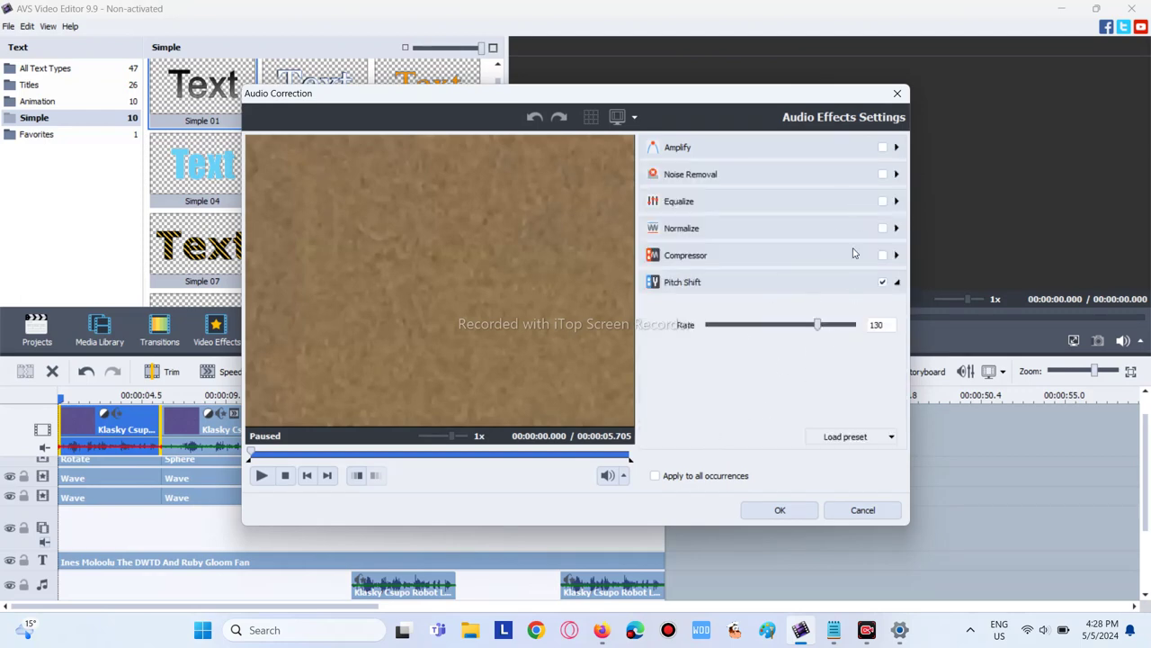
left_click(776, 510)
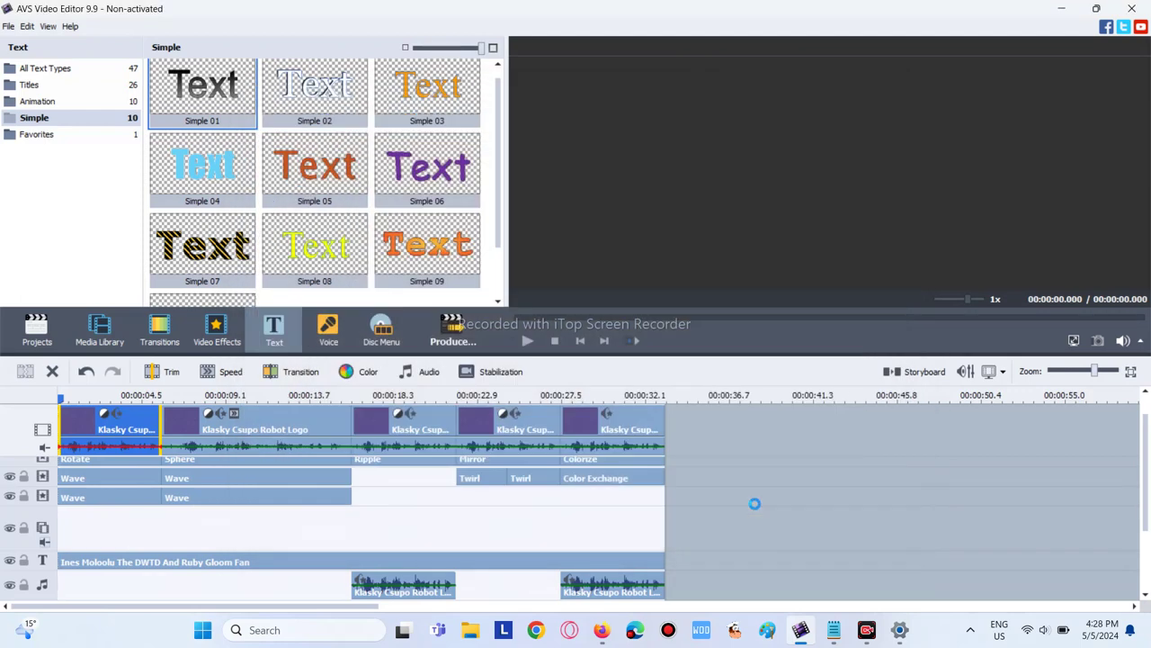
Step: Inspect the degree setting of the Sphere effect under the second Klasky Csupo Robot Logo clip
left_click(187, 421)
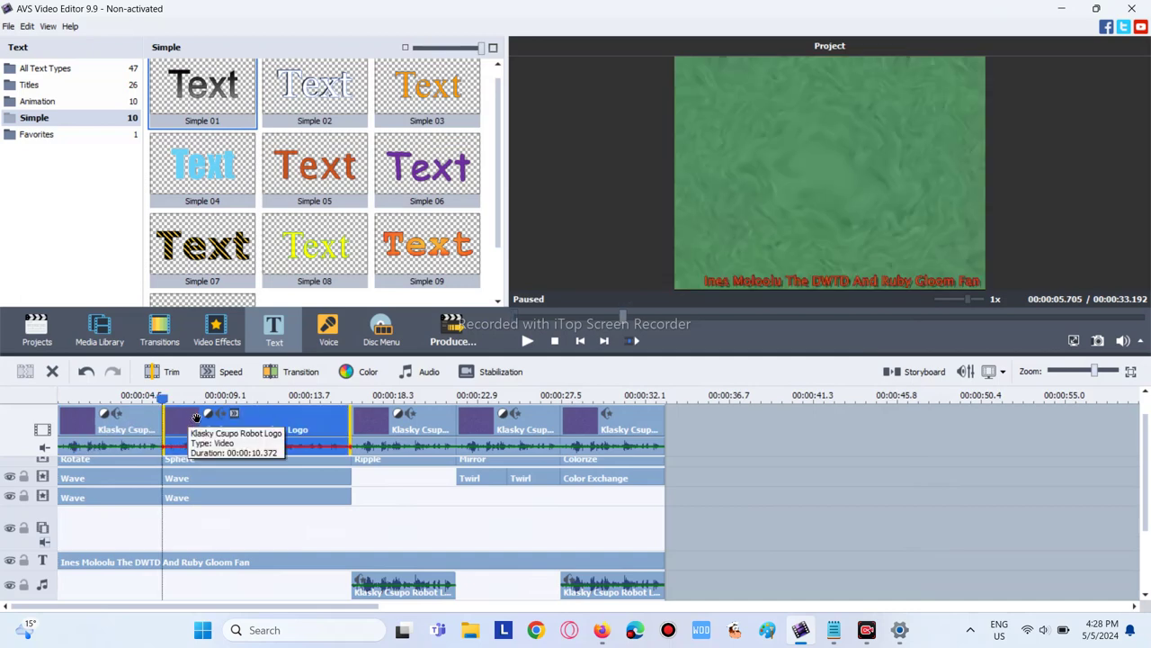
left_click(244, 461)
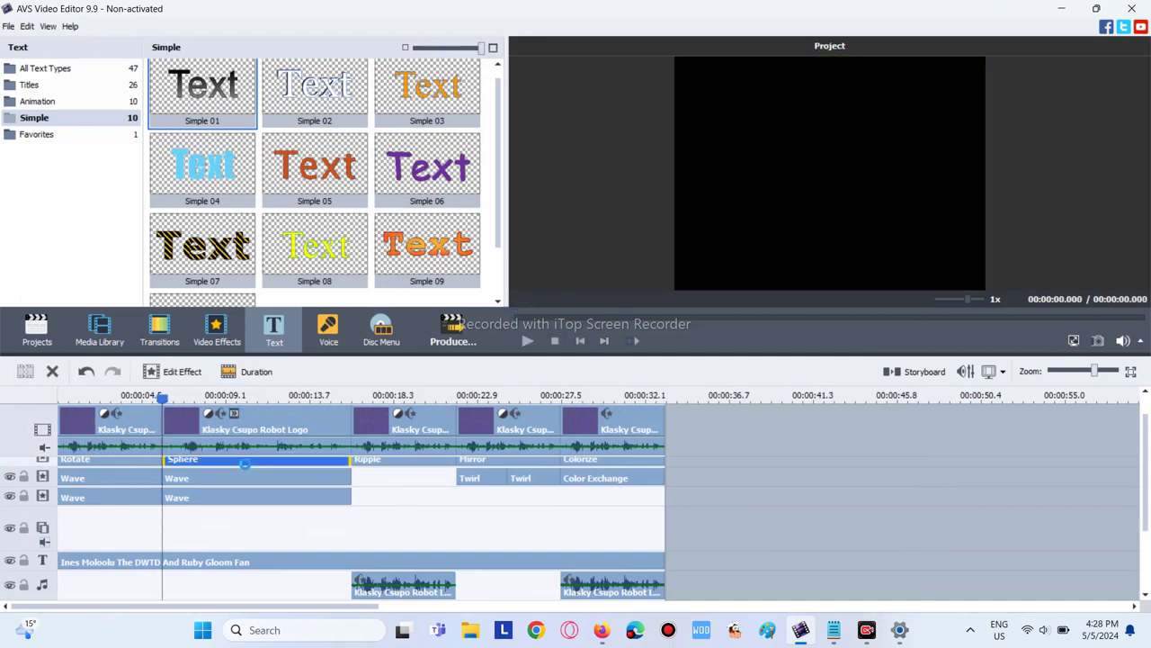
double_click(241, 443)
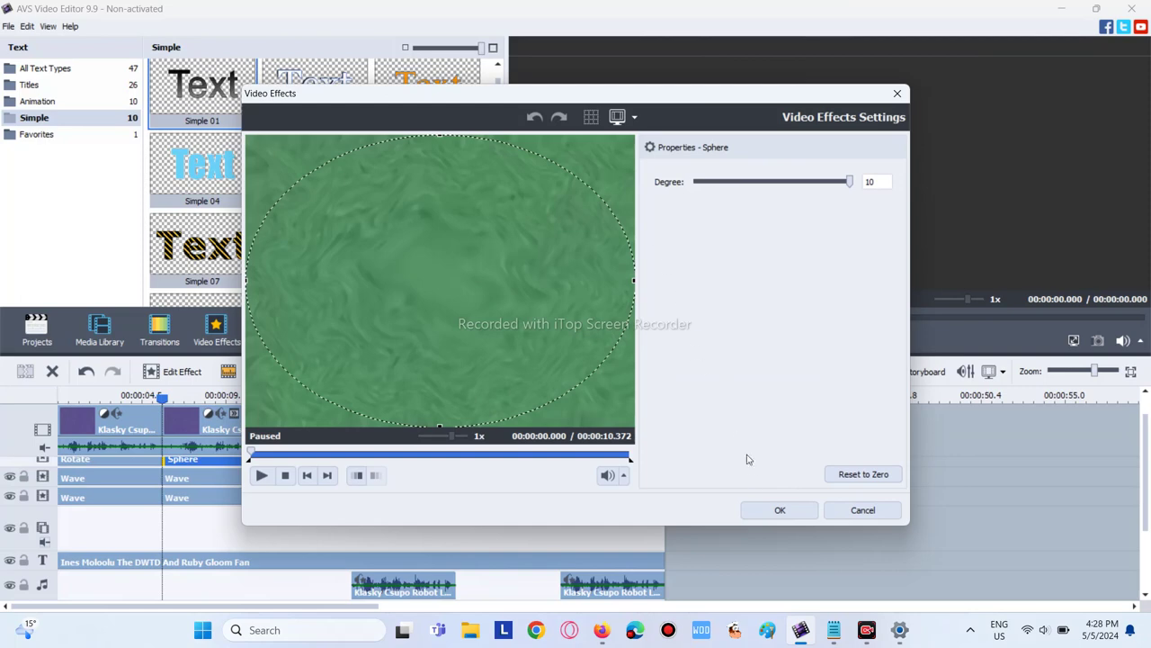
left_click(778, 509)
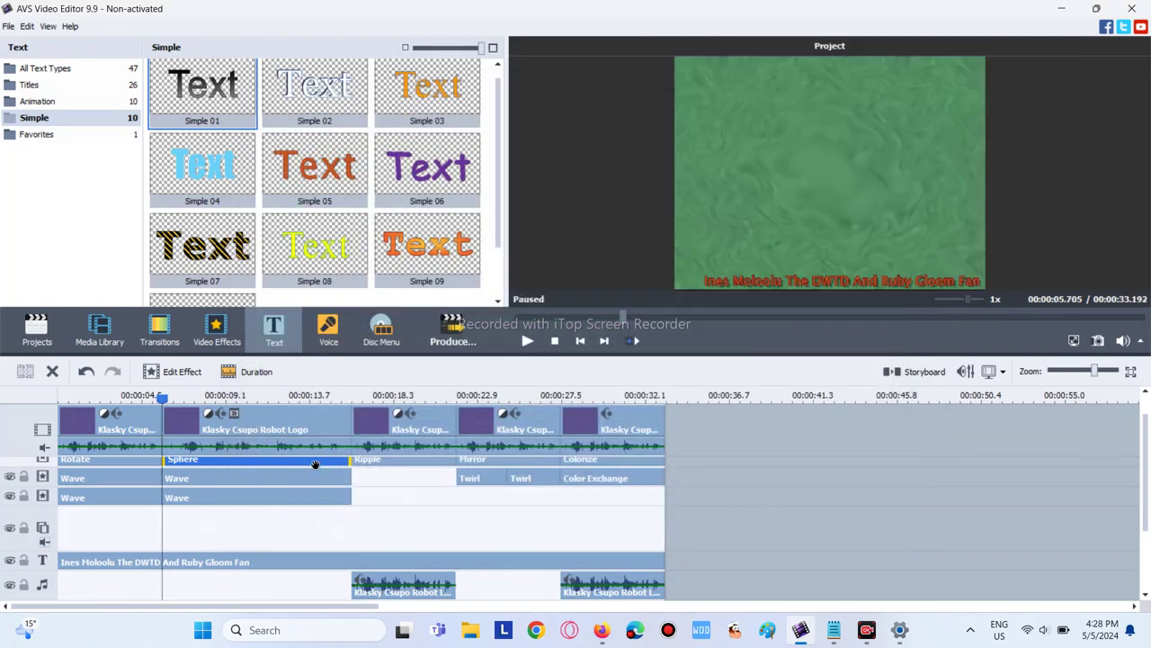
Step: Review the peaks, amplitude, speed and direction settings of the second clip's two Wave effects
left_click(304, 478)
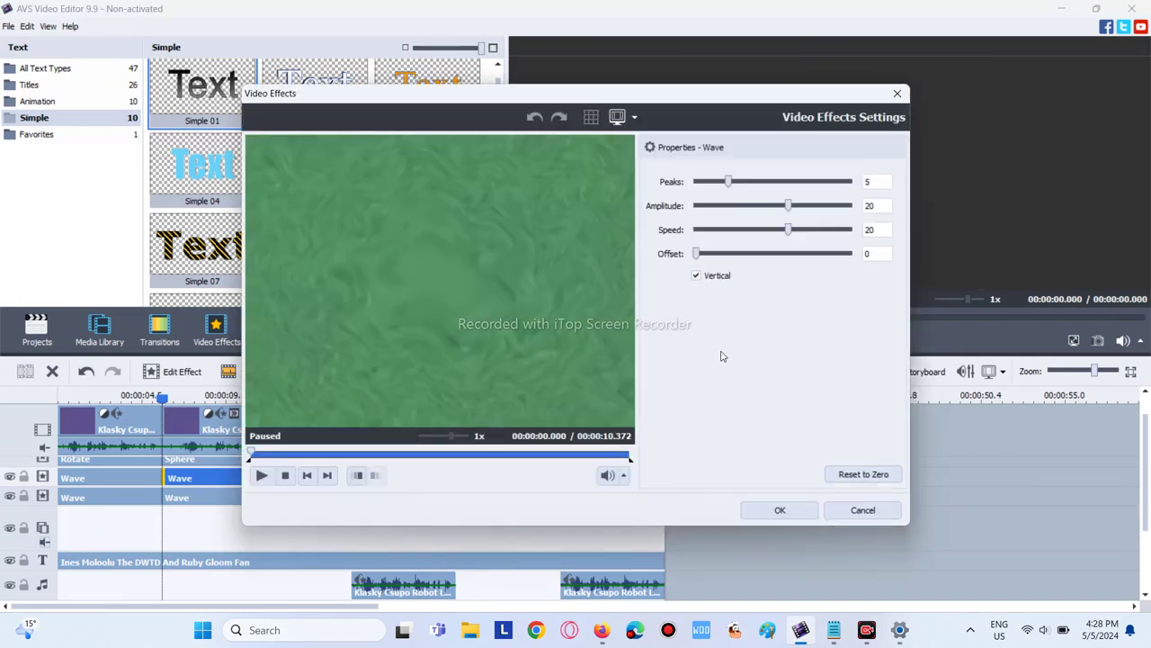
left_click(775, 510)
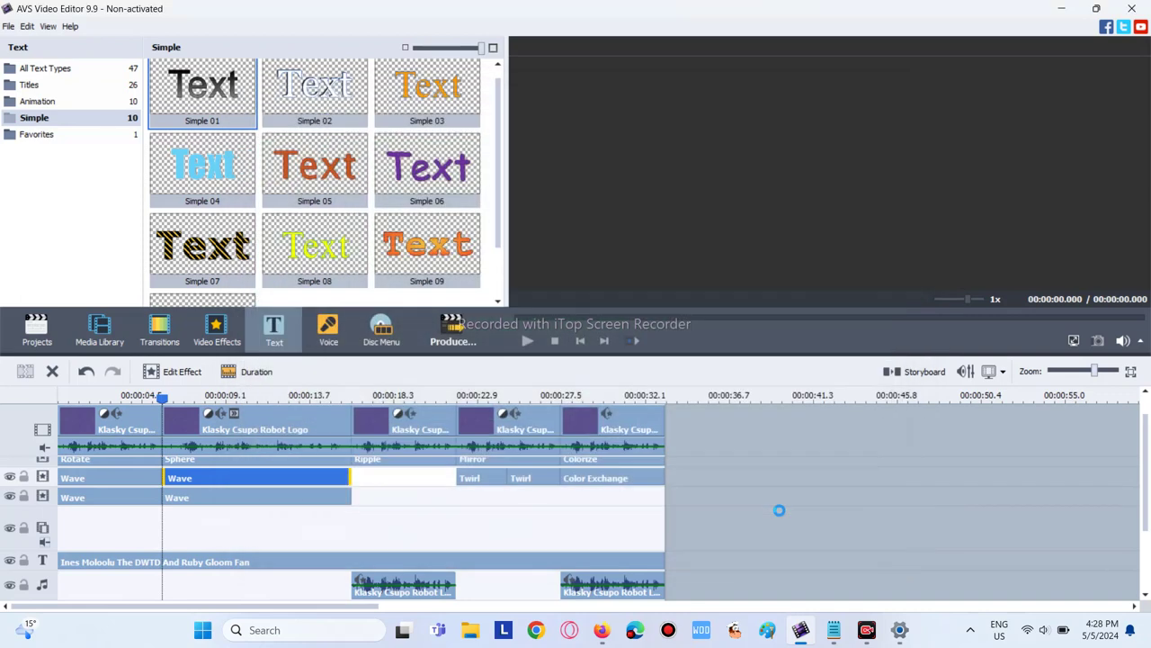
left_click(334, 498)
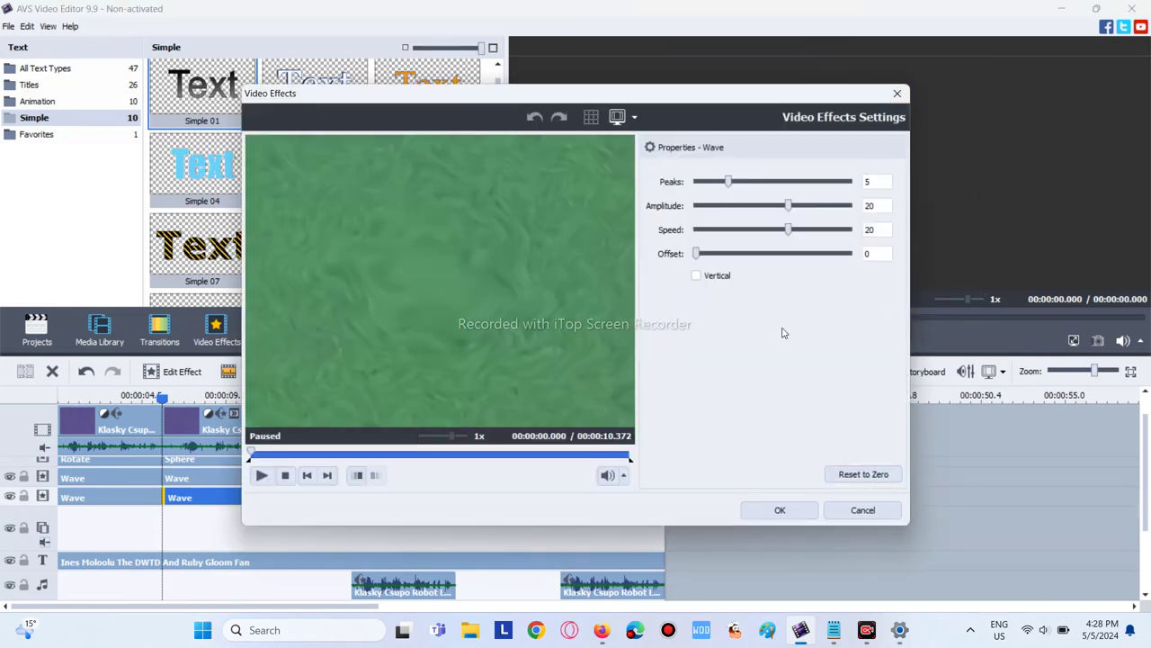
left_click(779, 510)
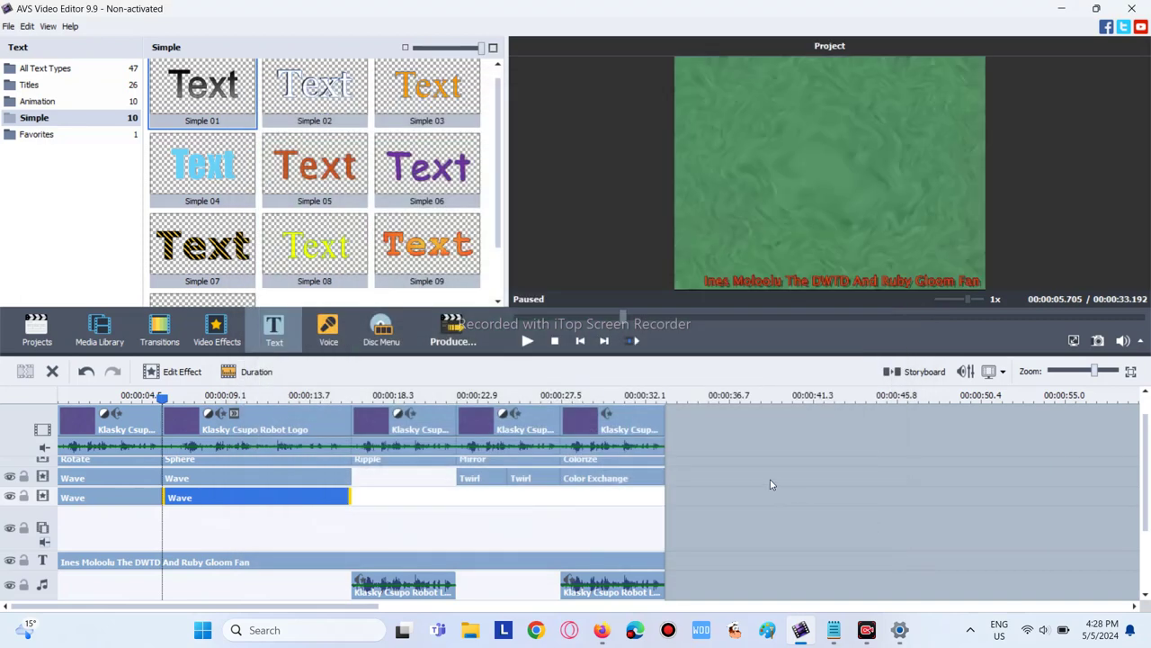
Step: Examine the hue setting in the second clip's Color Correction
left_click(325, 444)
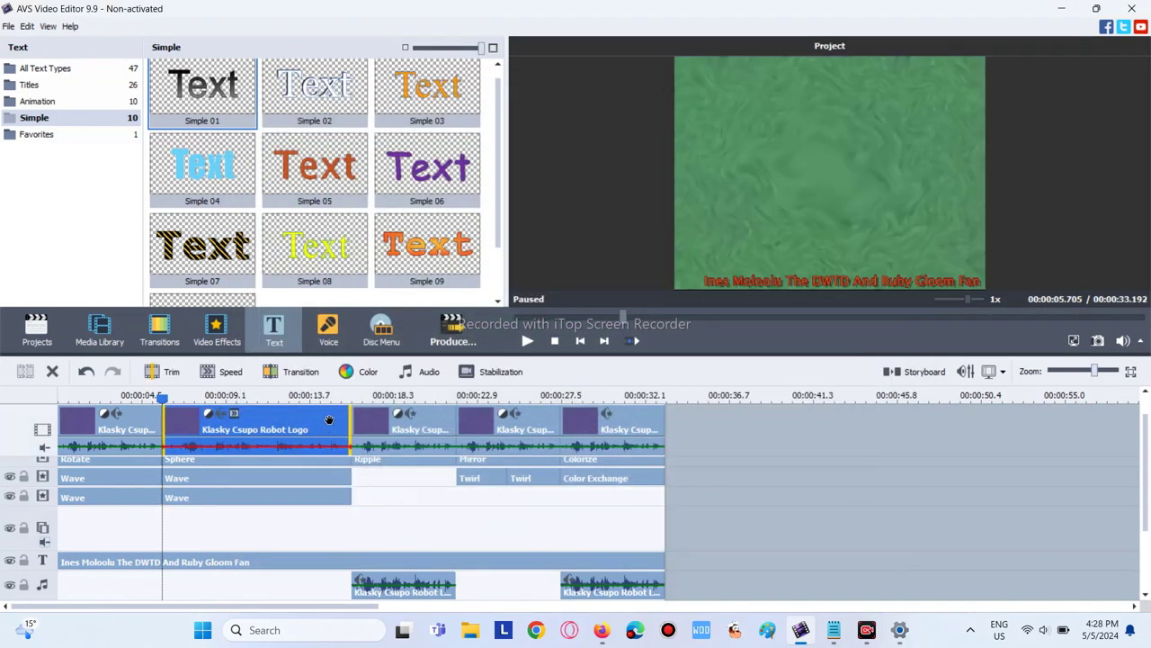
left_click(367, 372)
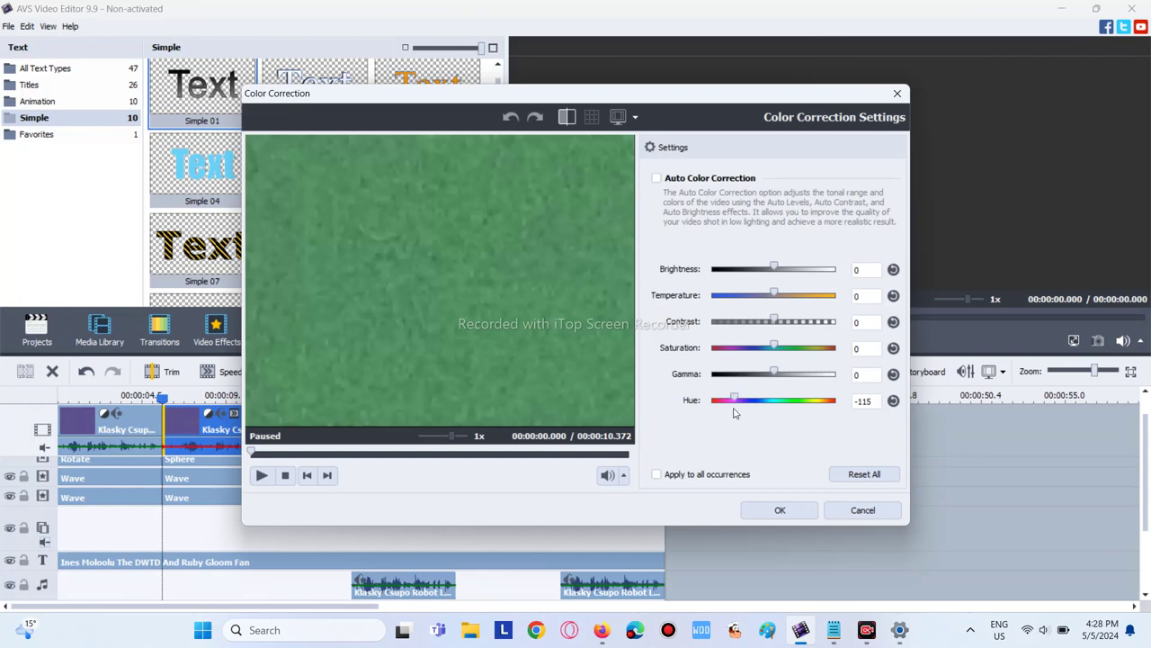
left_click(771, 510)
Step: Check the second clip's playback speed and its Pitch Shift rate in Audio Correction
left_click(230, 372)
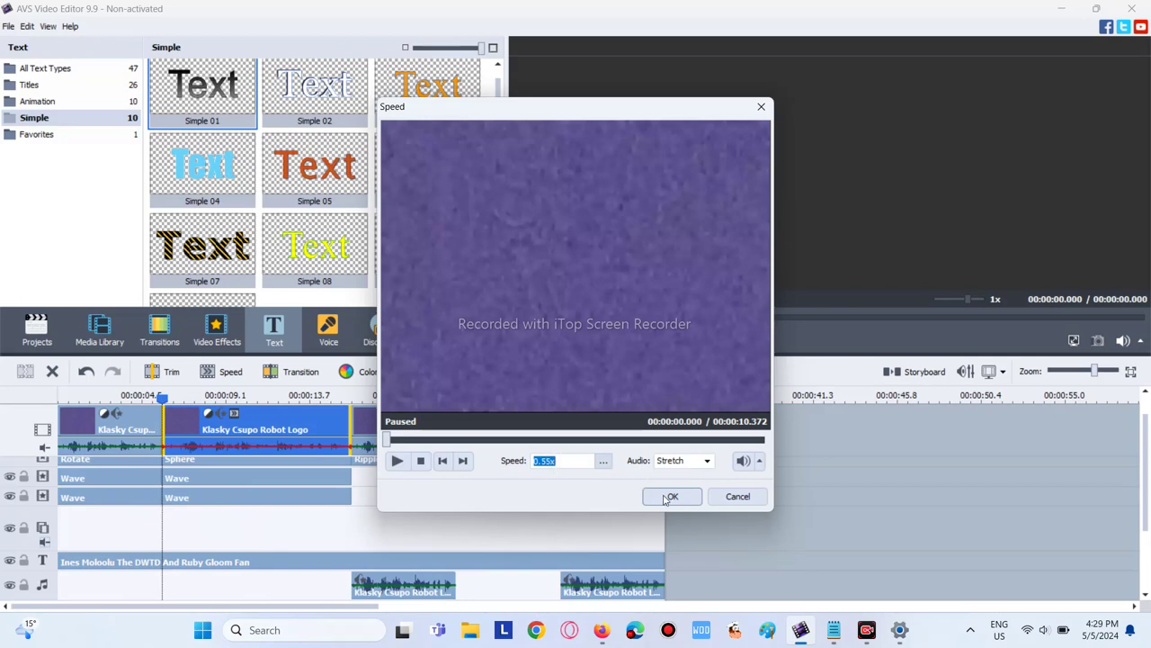
left_click(670, 496)
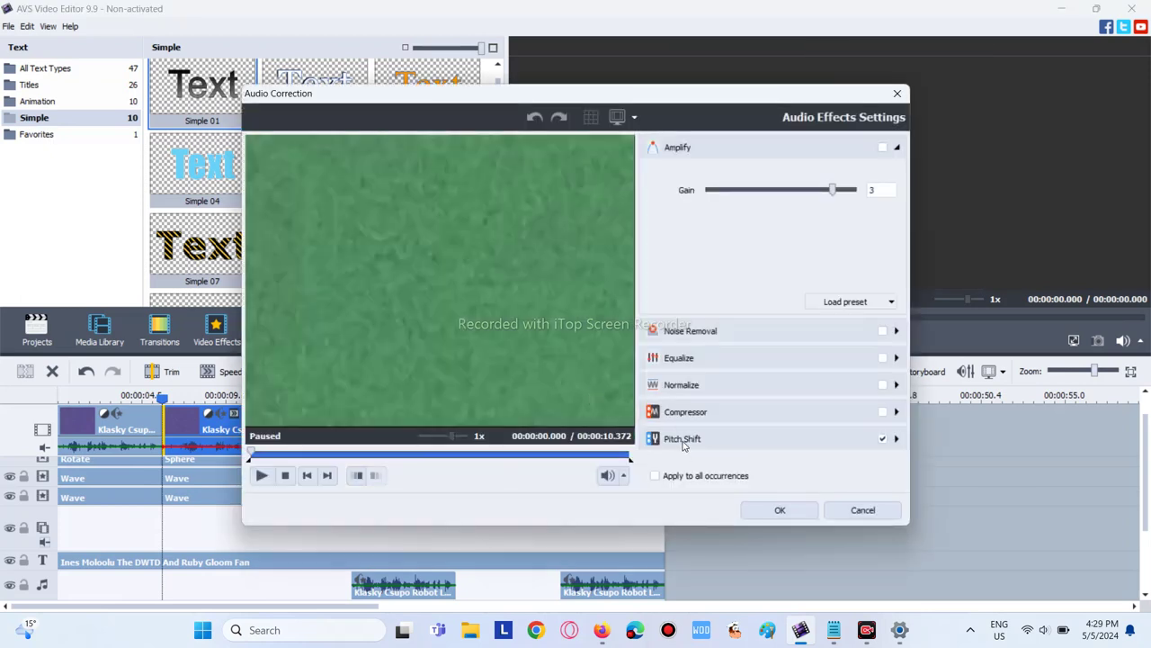
left_click(683, 442)
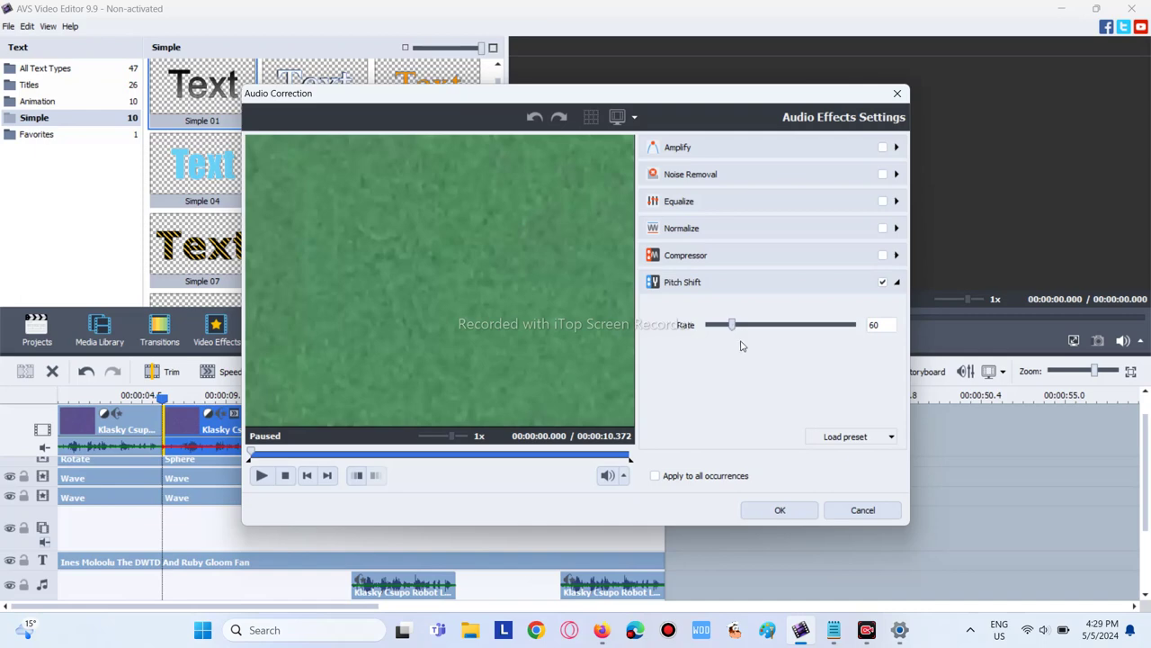
left_click(786, 508)
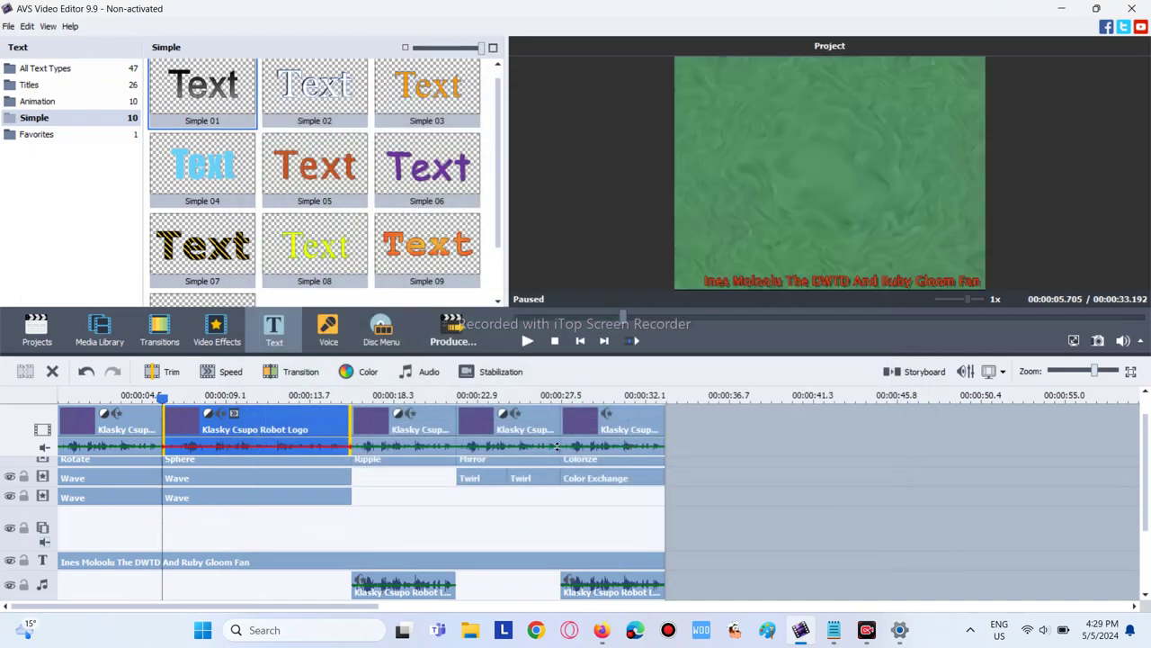
Step: Inspect the Ripple effect's omega, speed and offset settings under the third clip
left_click(414, 418)
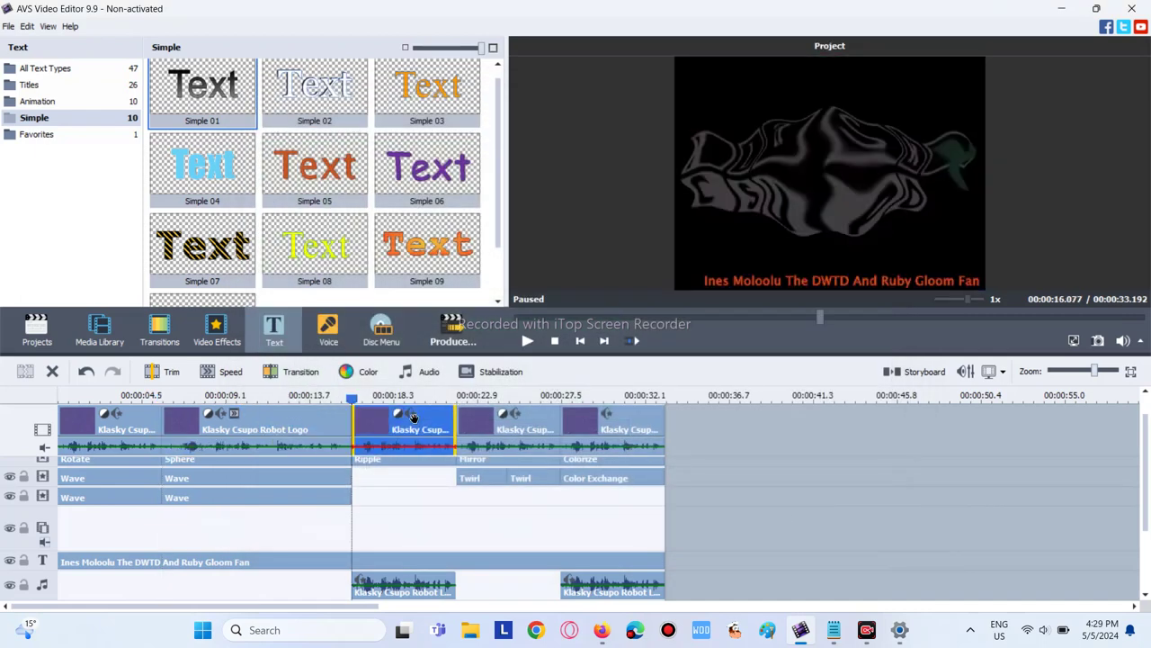
left_click(390, 461)
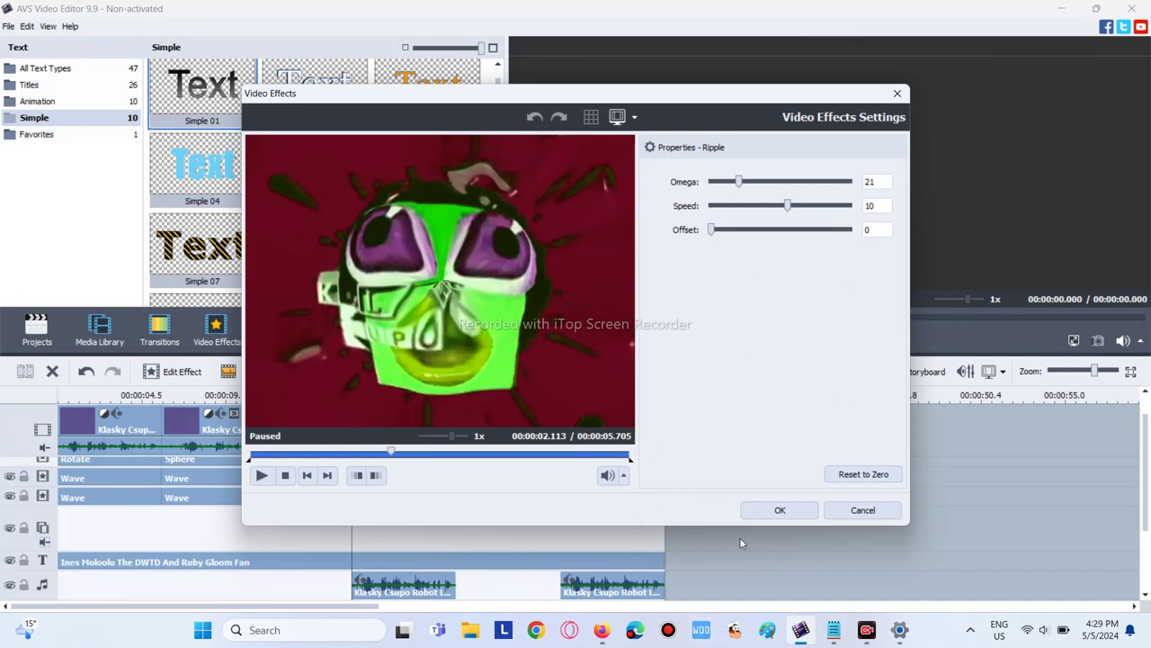
left_click(764, 515)
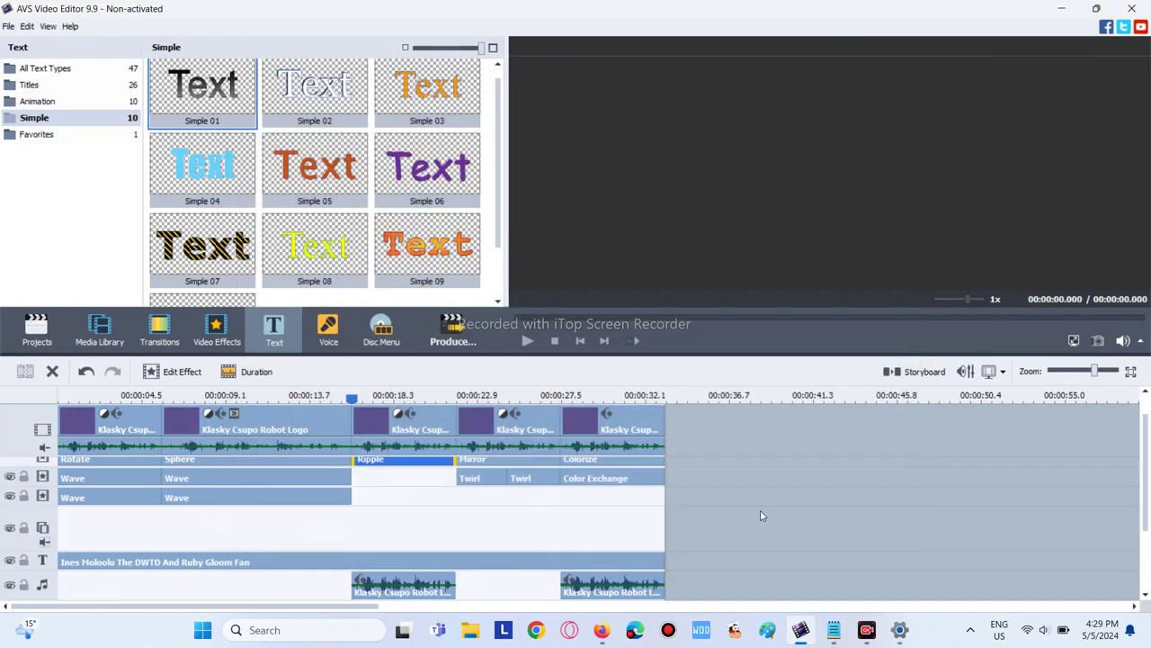
Step: Review the third clip's temperature and hue in Color Correction and its Pitch Shift rate in Audio Correction
left_click(394, 424)
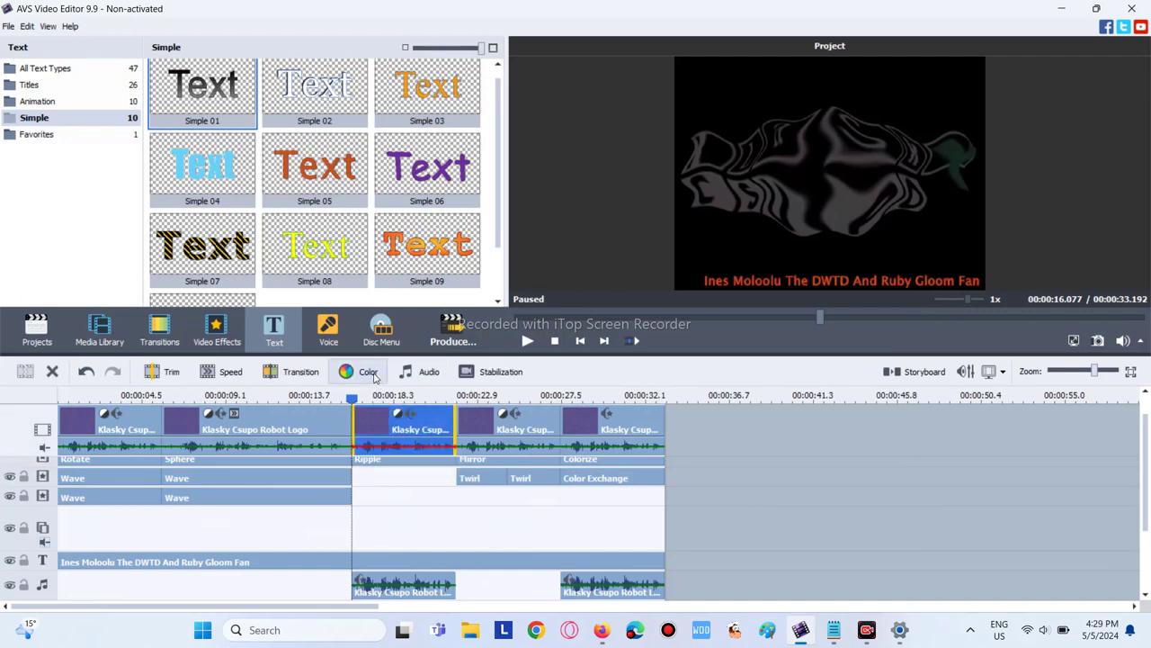
left_click(376, 376)
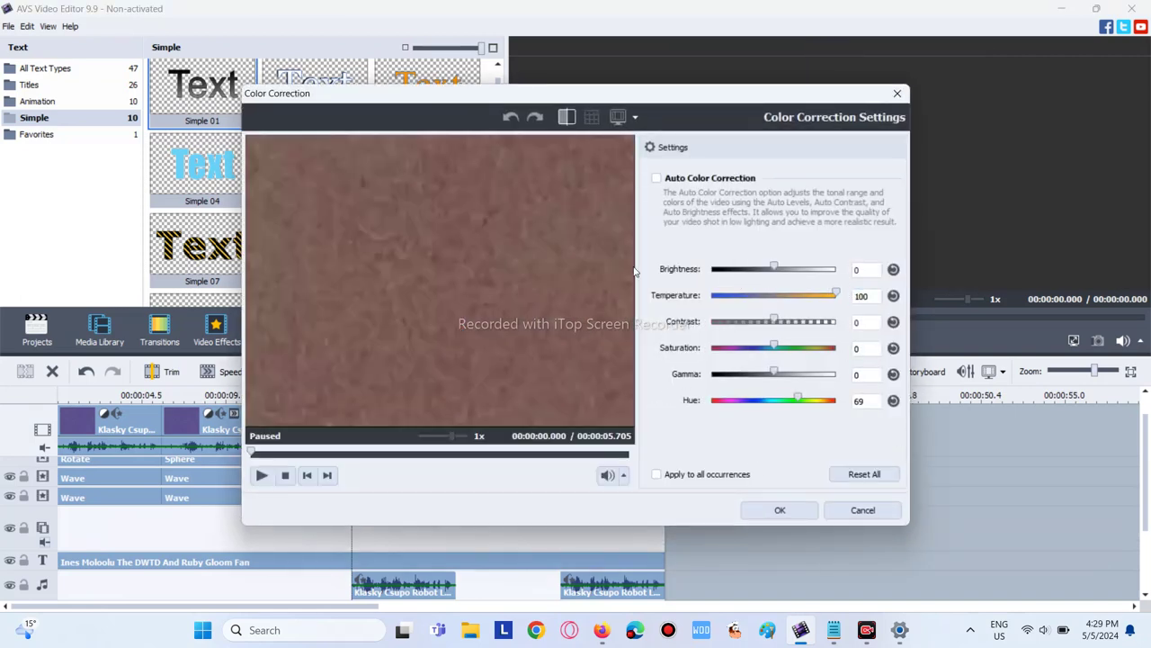
left_click(766, 509)
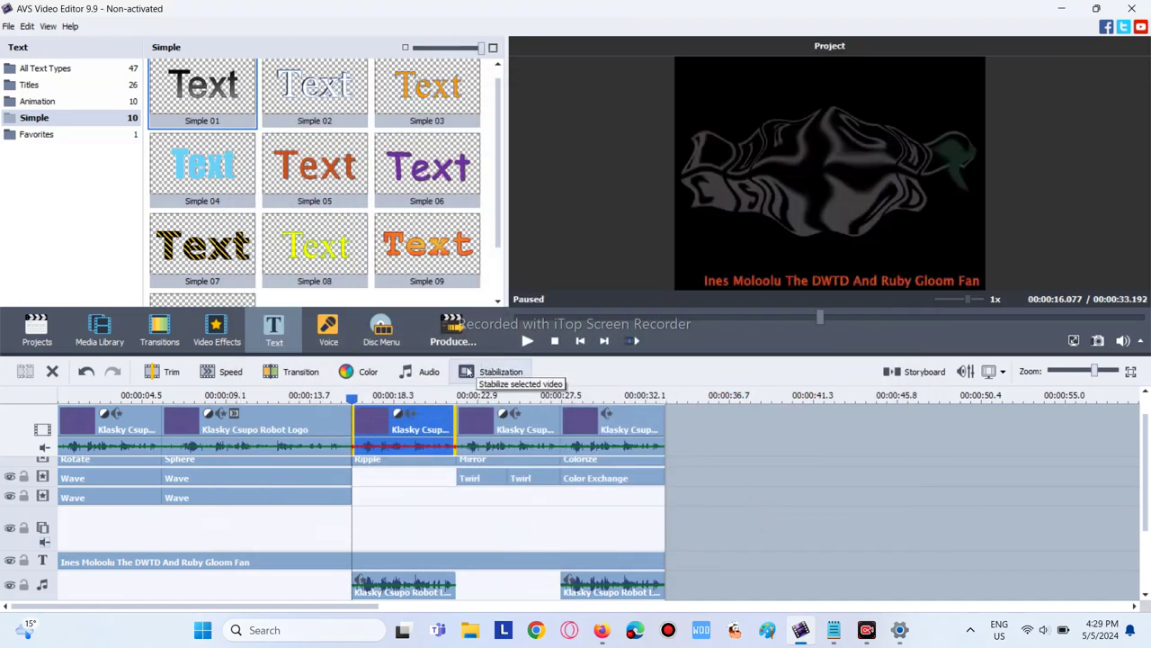
left_click(439, 371)
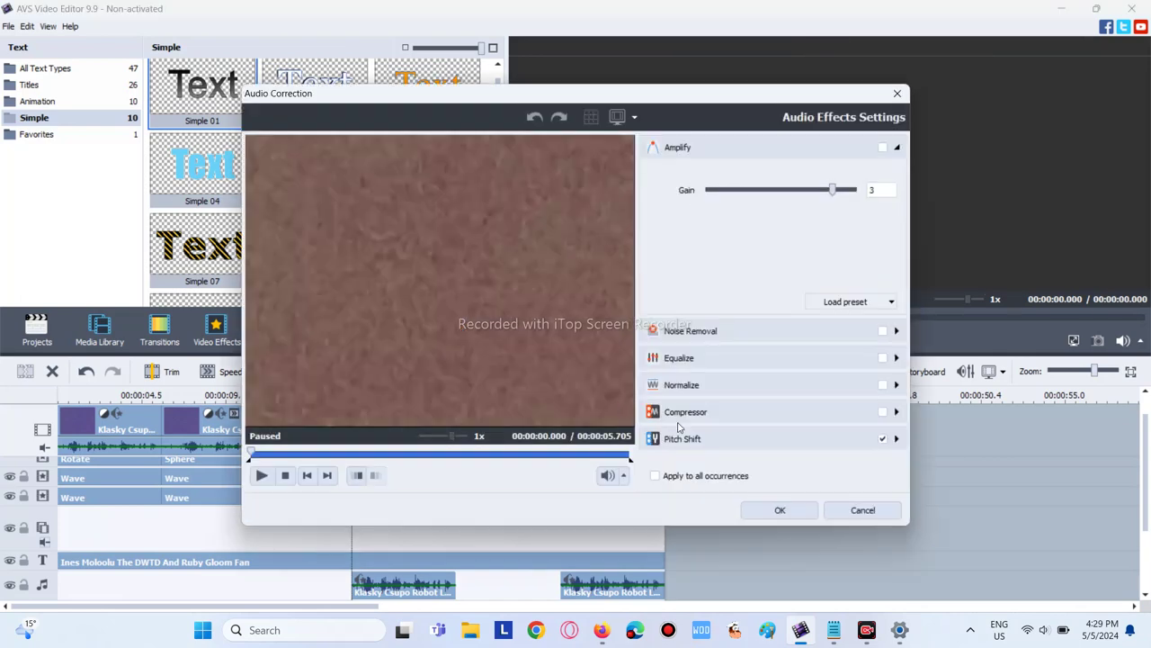
left_click(707, 441)
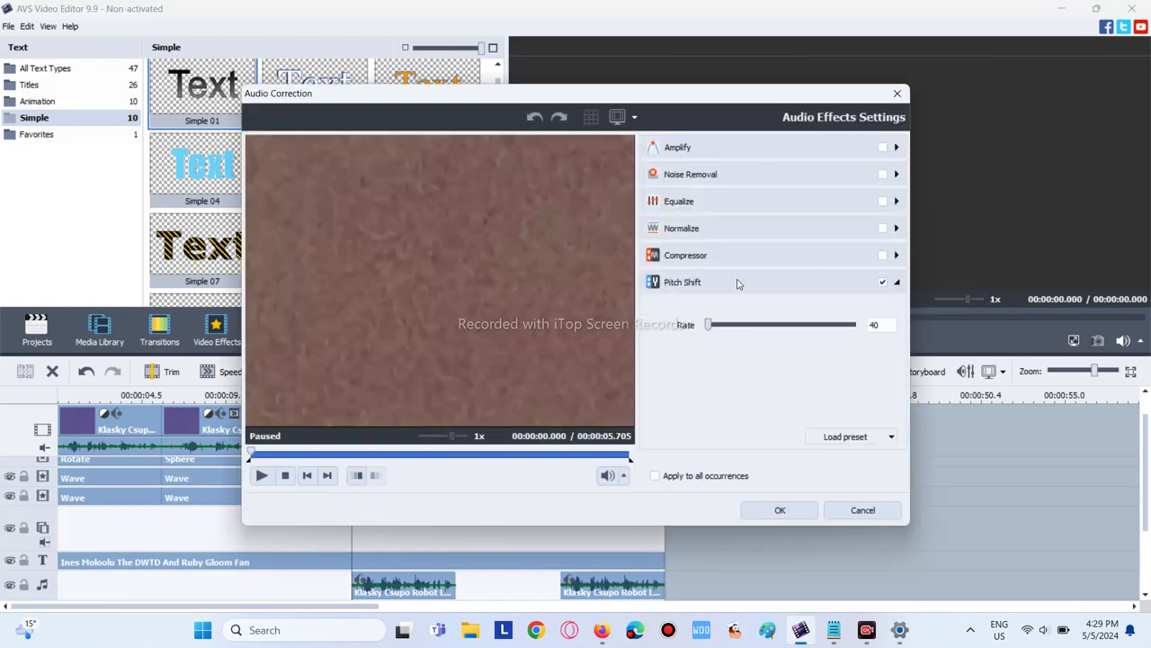
left_click(780, 509)
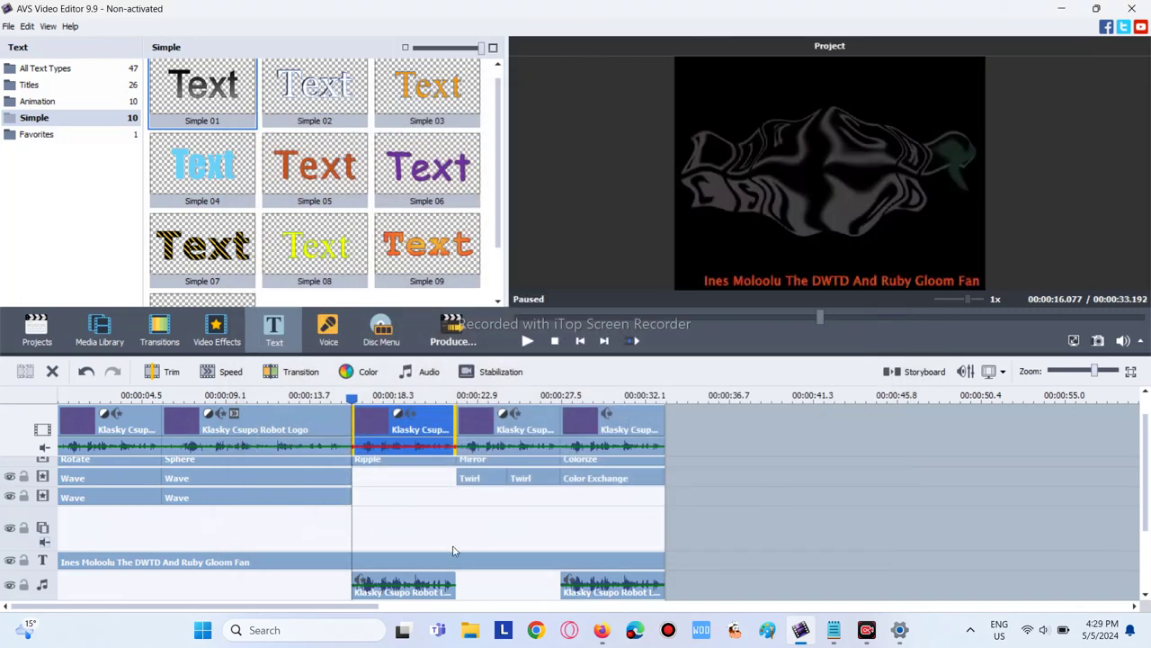
Step: Check the Pitch Shift rate of the music-track audio clip beneath the third video clip
left_click(406, 579)
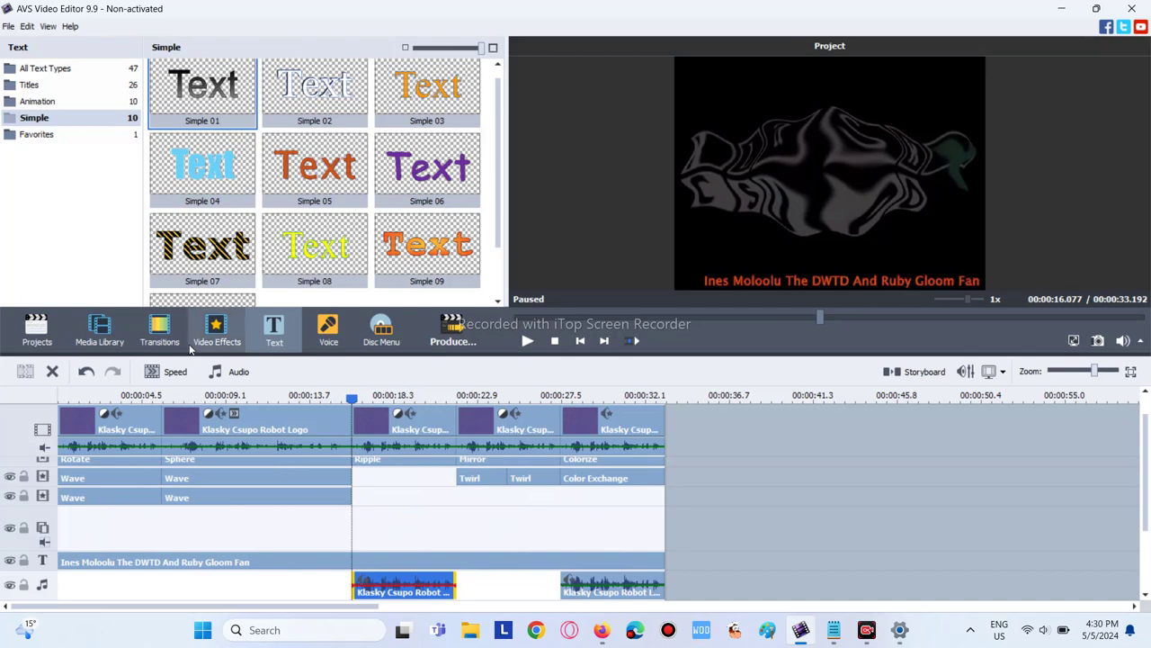
left_click(232, 372)
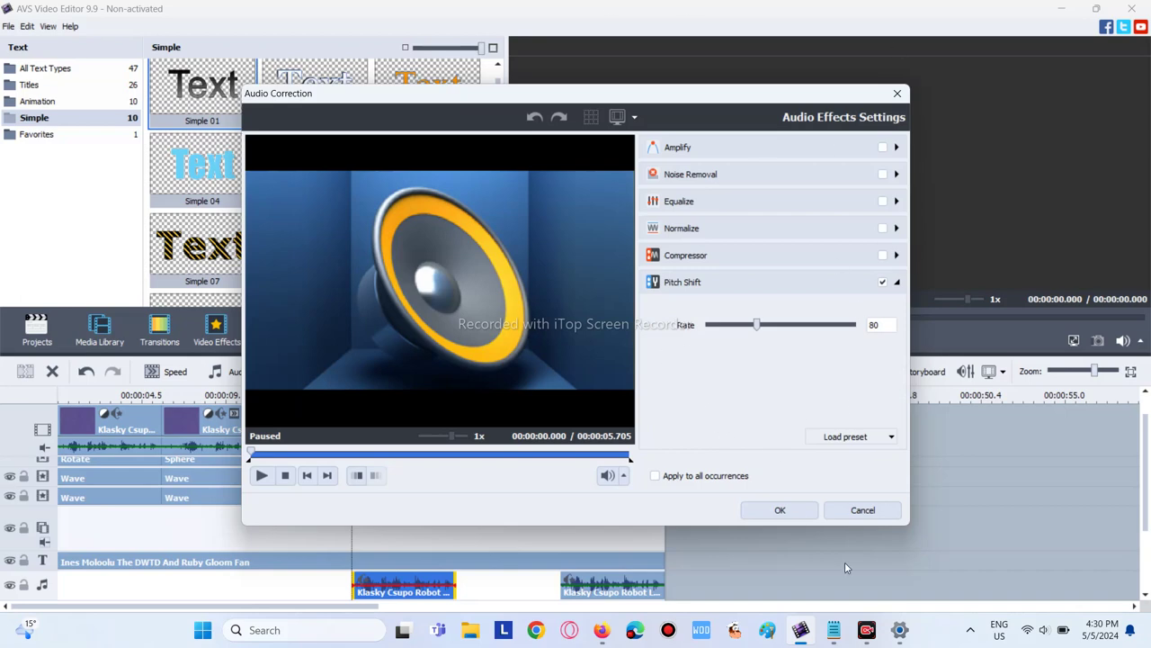
left_click(780, 510)
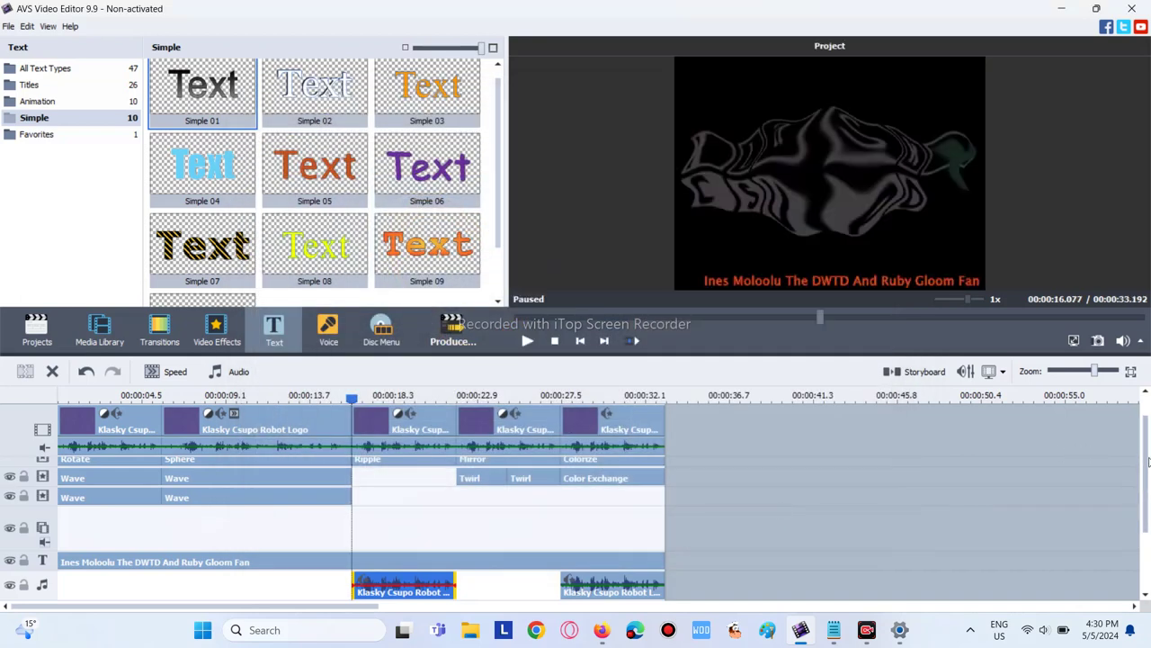
Step: Check the Pitch Shift rate of the voice-track audio clip beneath the third video clip
scroll(1148, 460, "down", 1)
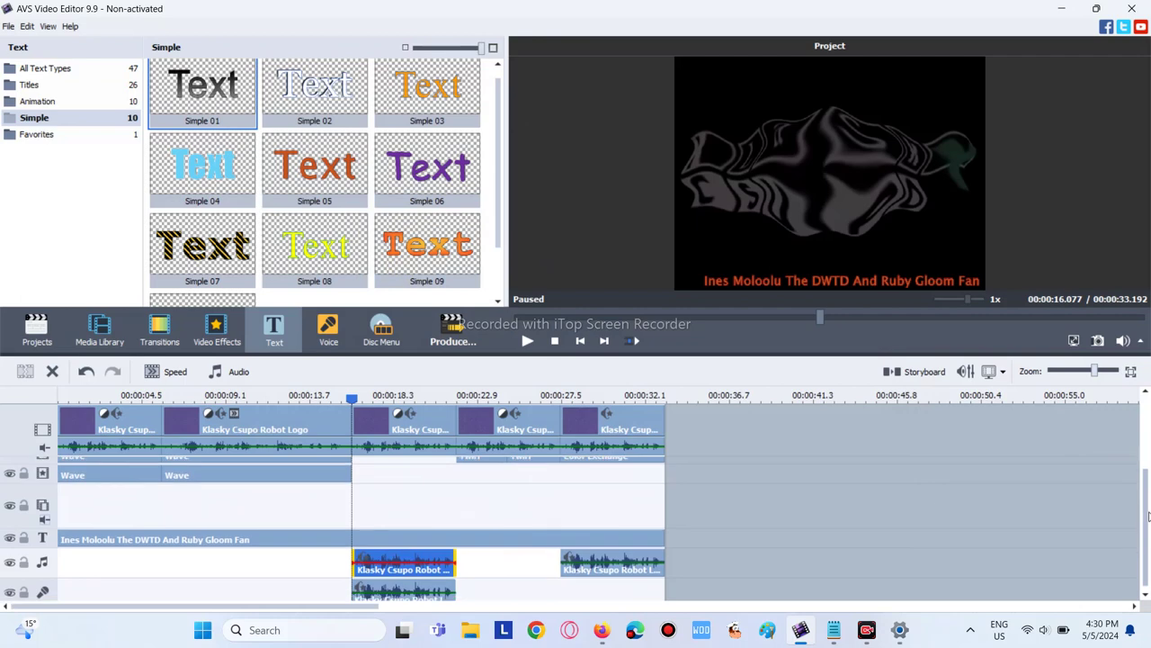
left_click(394, 585)
left_click(236, 372)
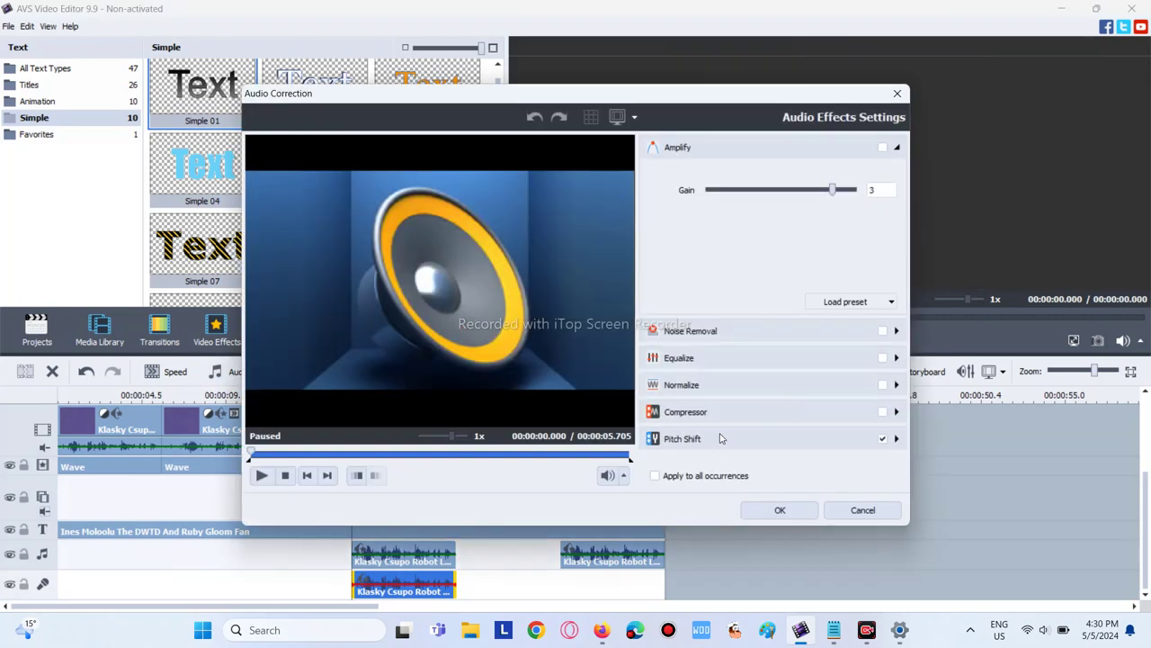
left_click(719, 438)
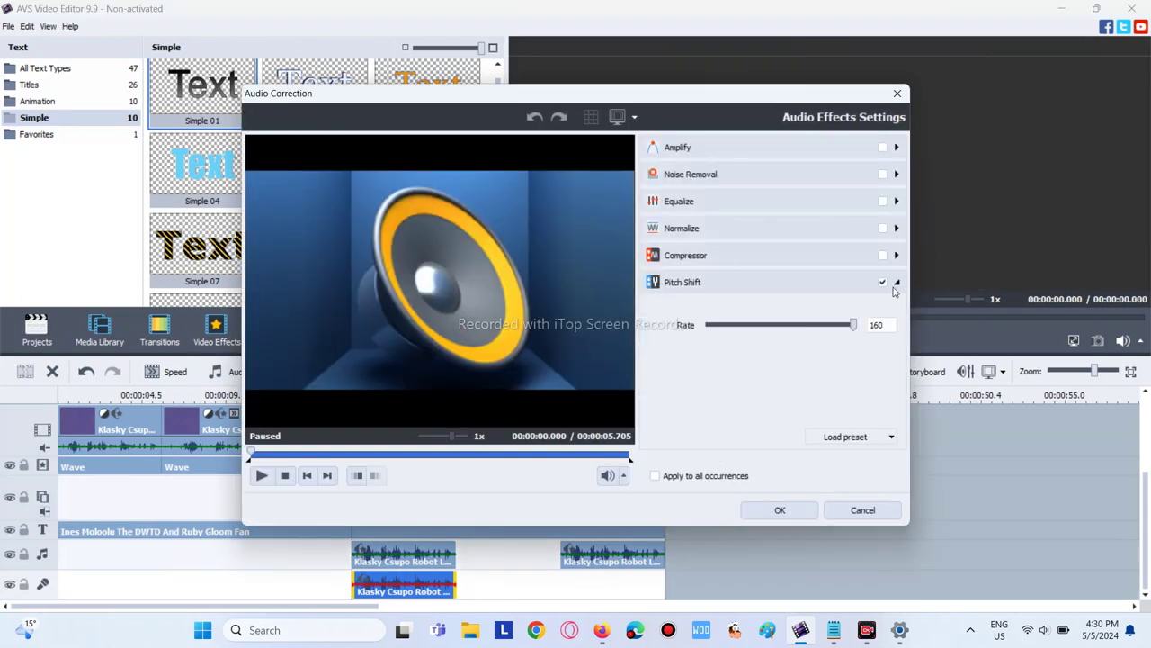
left_click(780, 510)
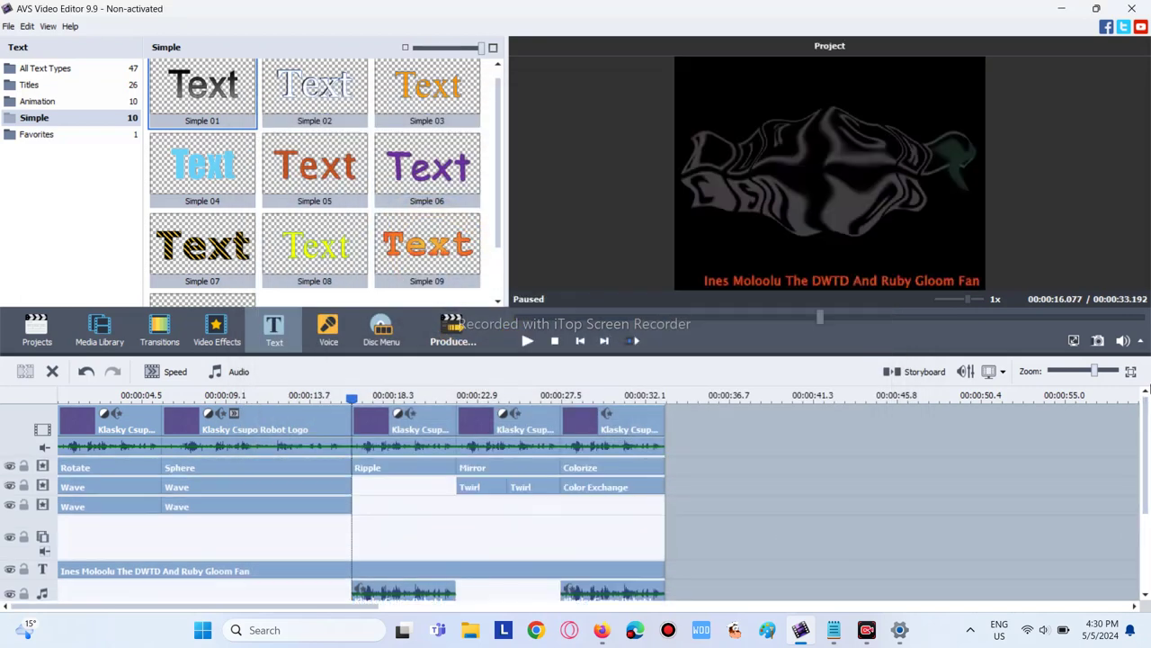
Step: Inspect the Mirror effect's type and level under the fourth clip, keeping the type at Top
left_click(516, 431)
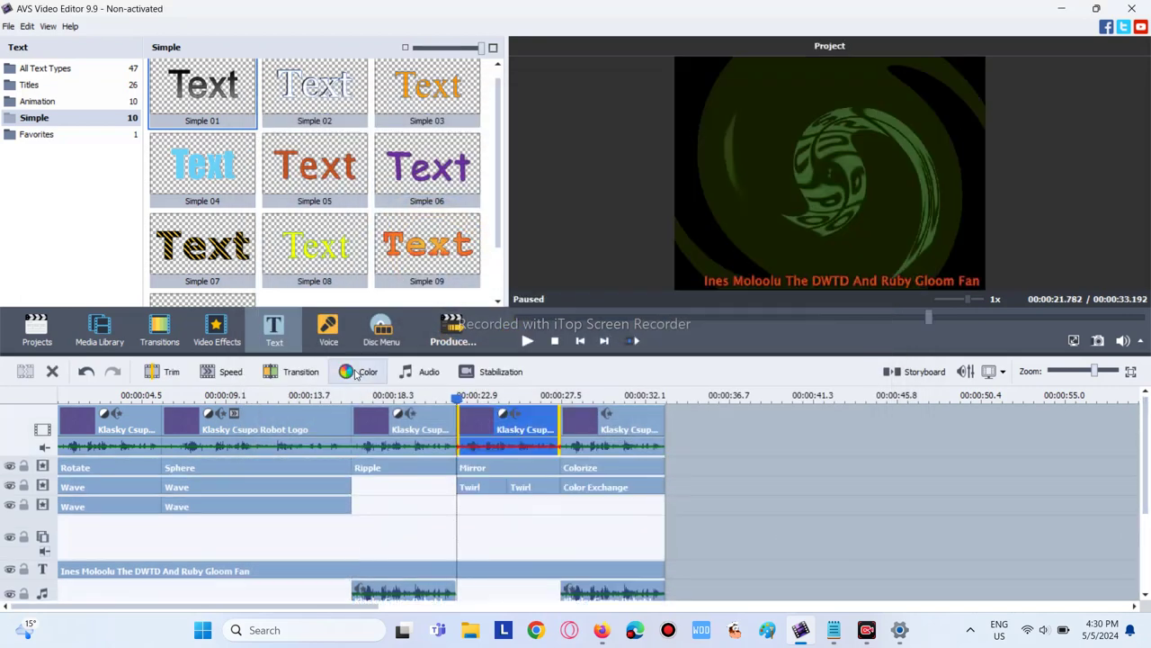
left_click(472, 469)
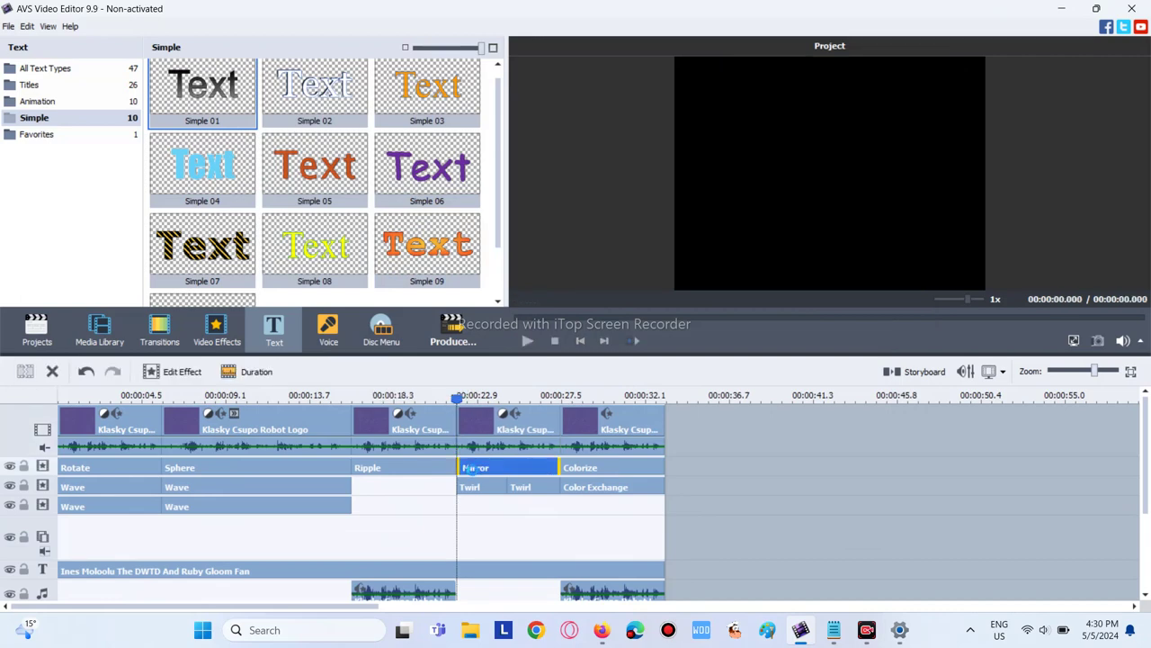
double_click(471, 467)
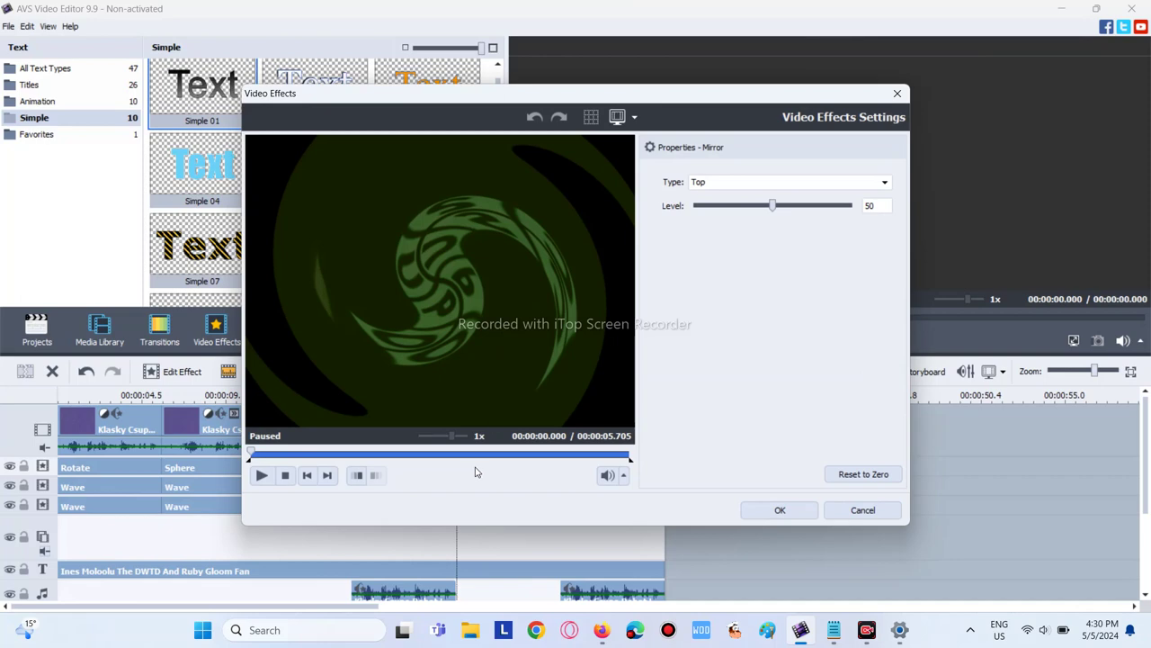
left_click(764, 184)
left_click(707, 222)
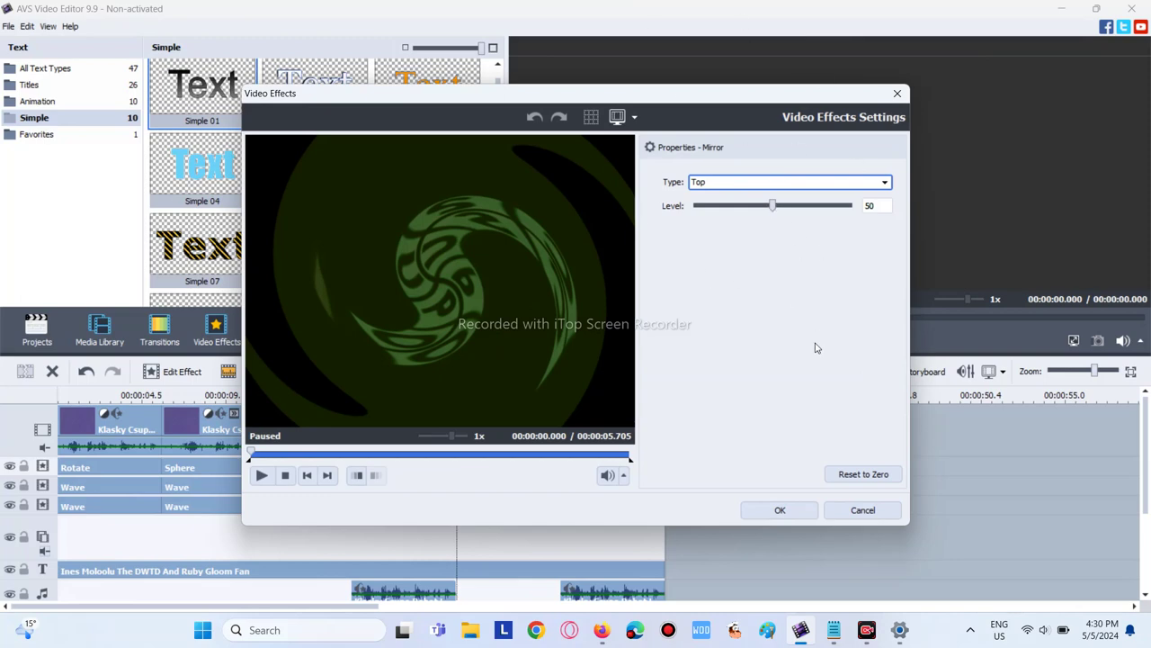
left_click(780, 510)
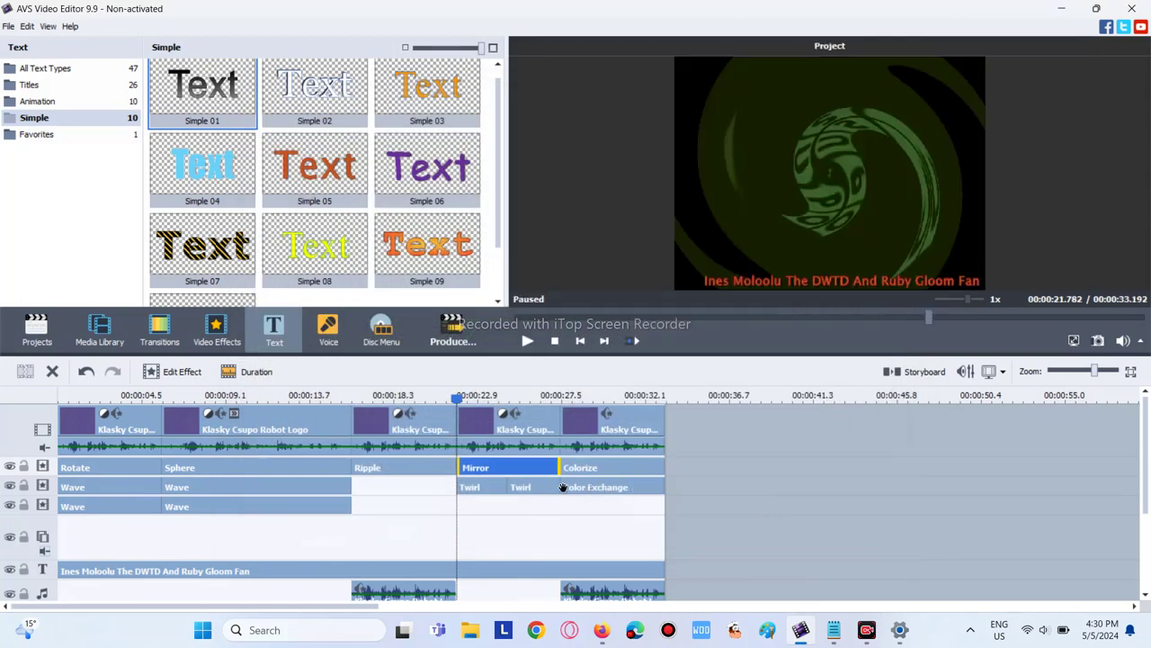
Step: Inspect the degree and angle settings of both Twirl effects under the fourth clip
left_click(477, 489)
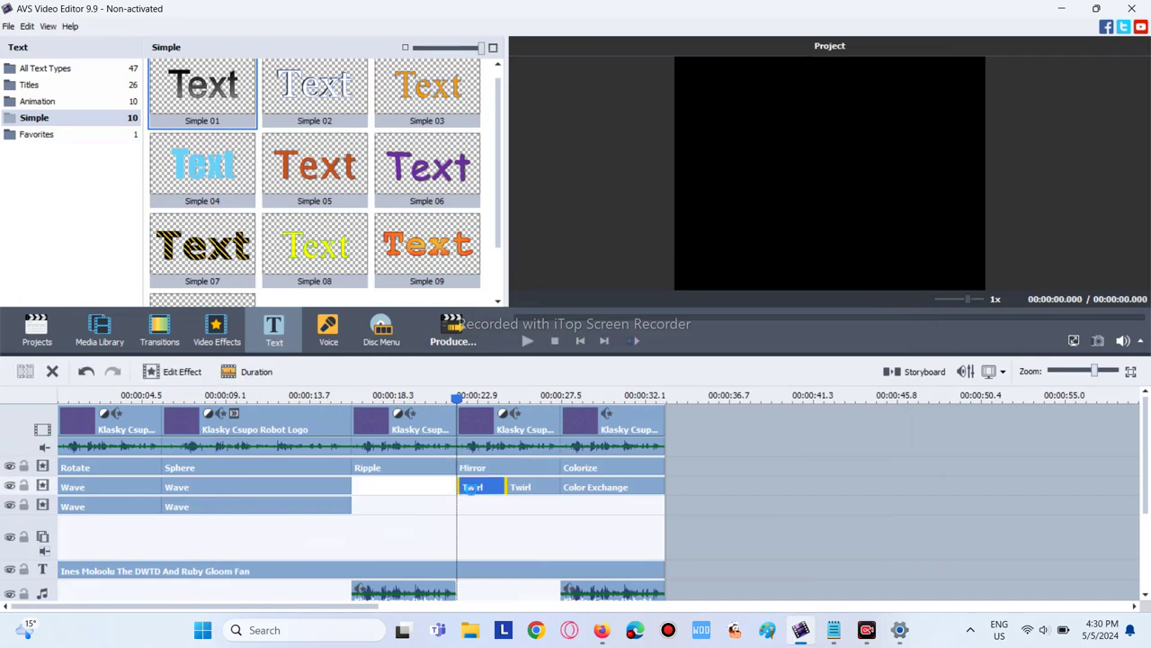
double_click(472, 488)
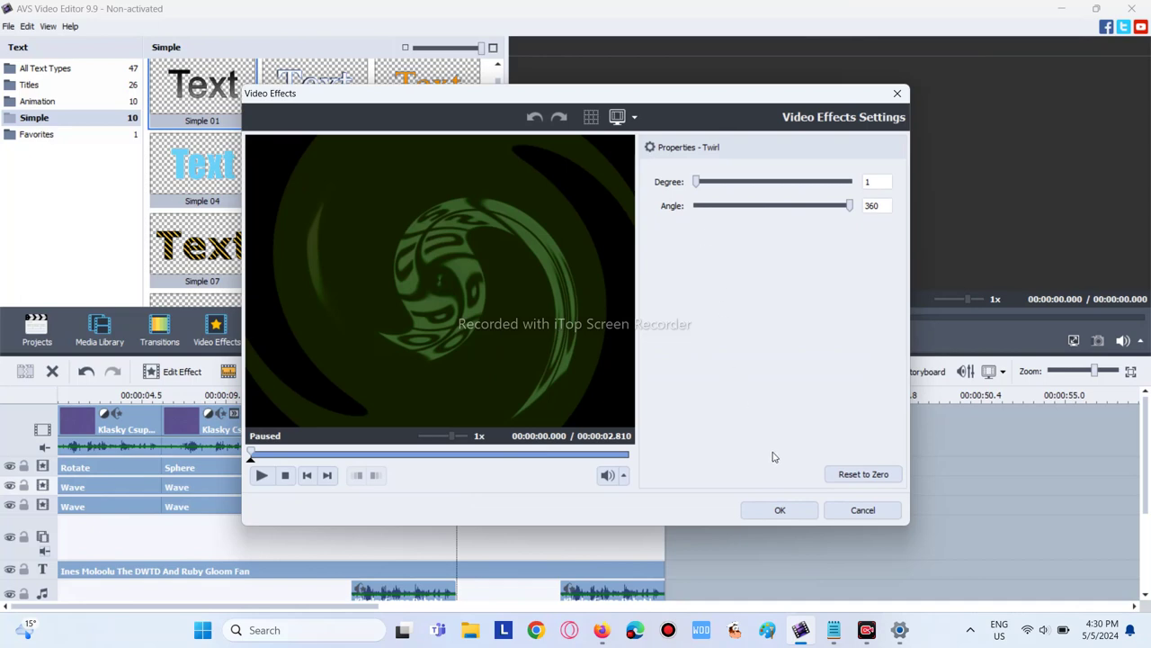
left_click(779, 509)
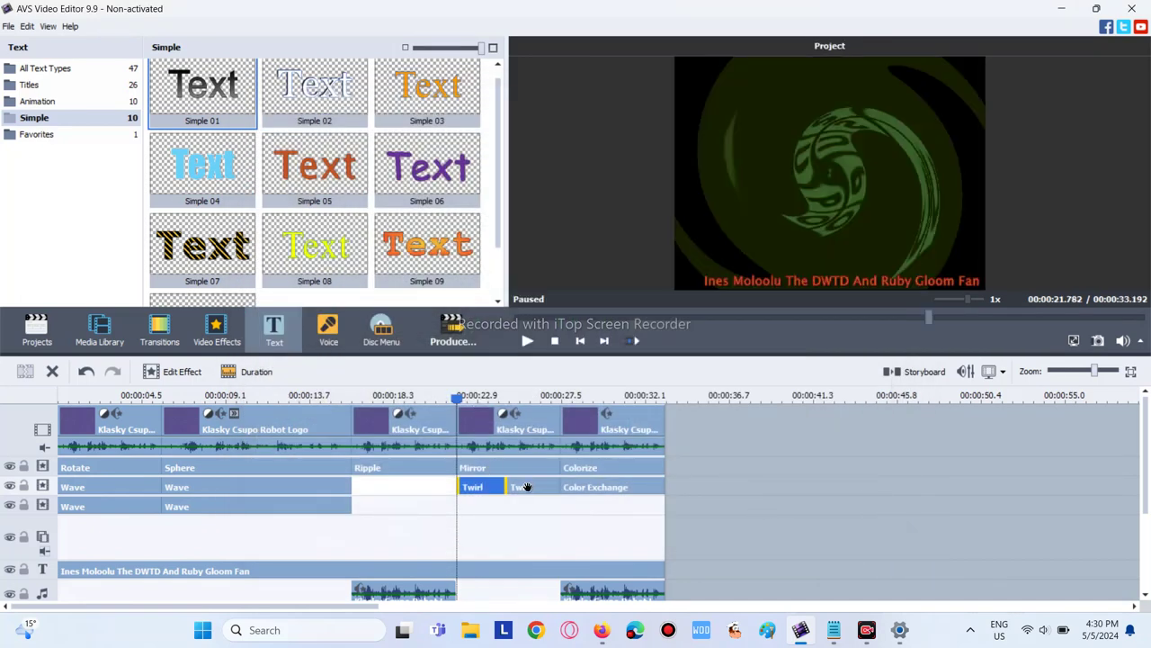
left_click(527, 487)
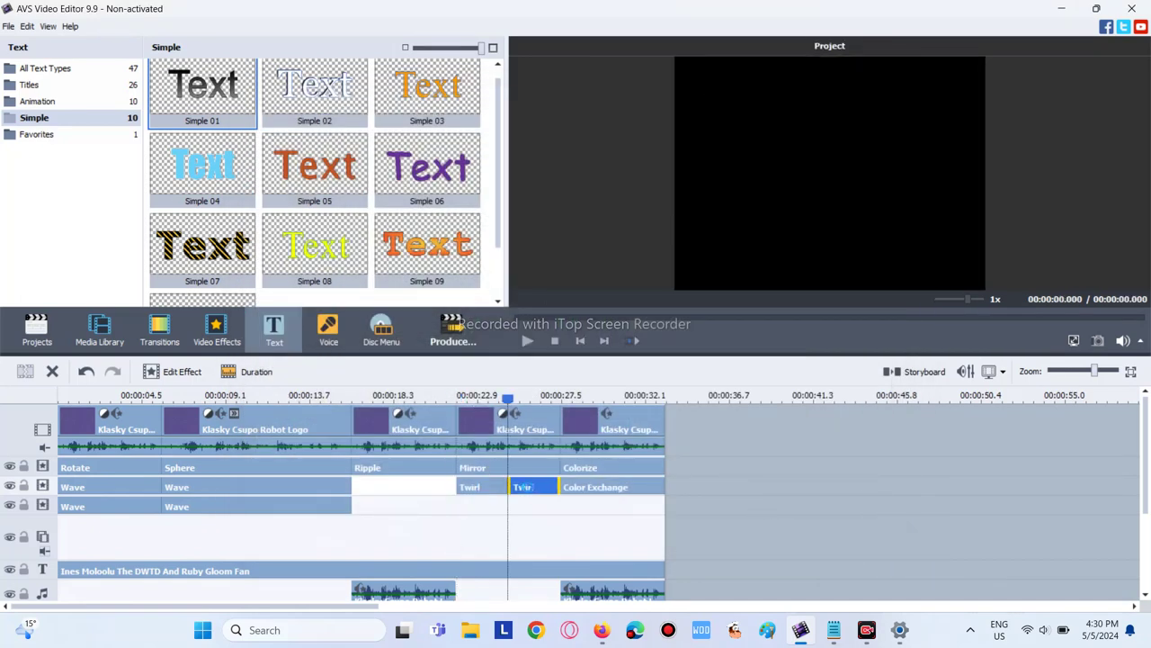
double_click(527, 486)
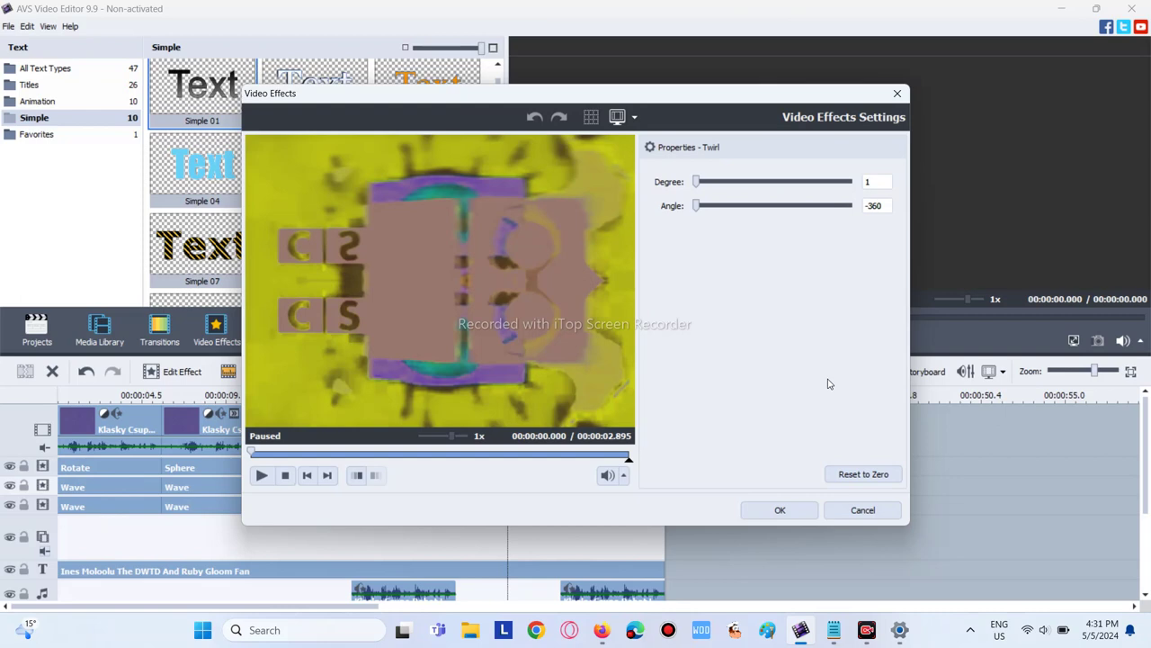
left_click(780, 510)
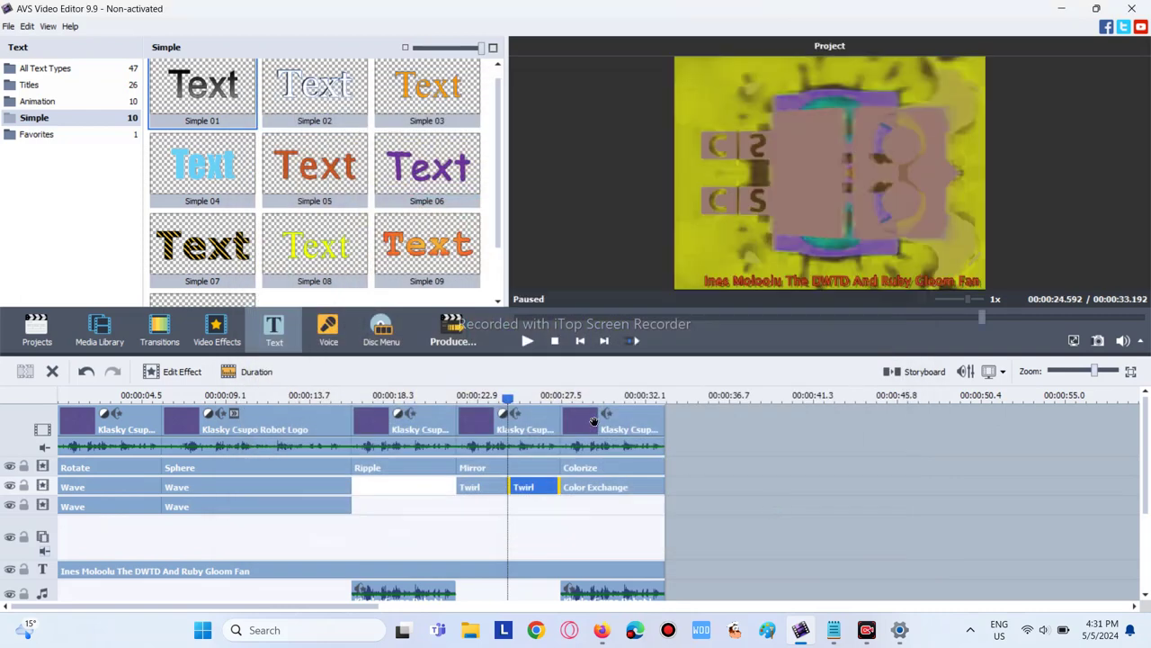
Step: Review the fourth clip's brightness, temperature, contrast, saturation, gamma and hue in Color Correction
left_click(594, 423)
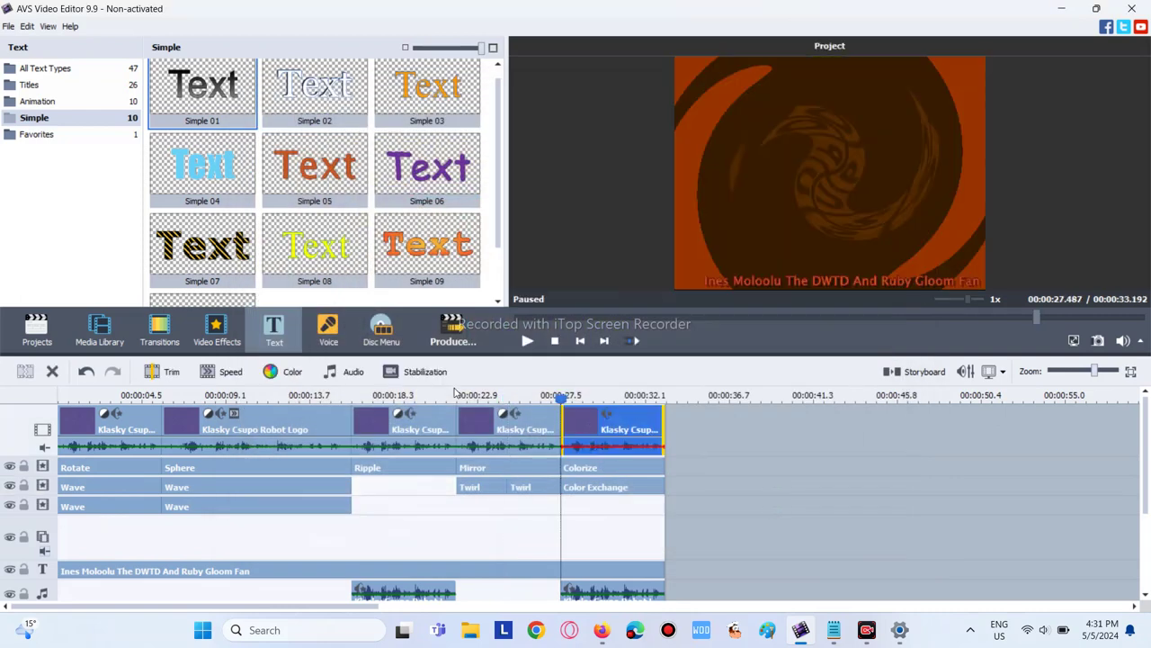
left_click(523, 439)
left_click(347, 373)
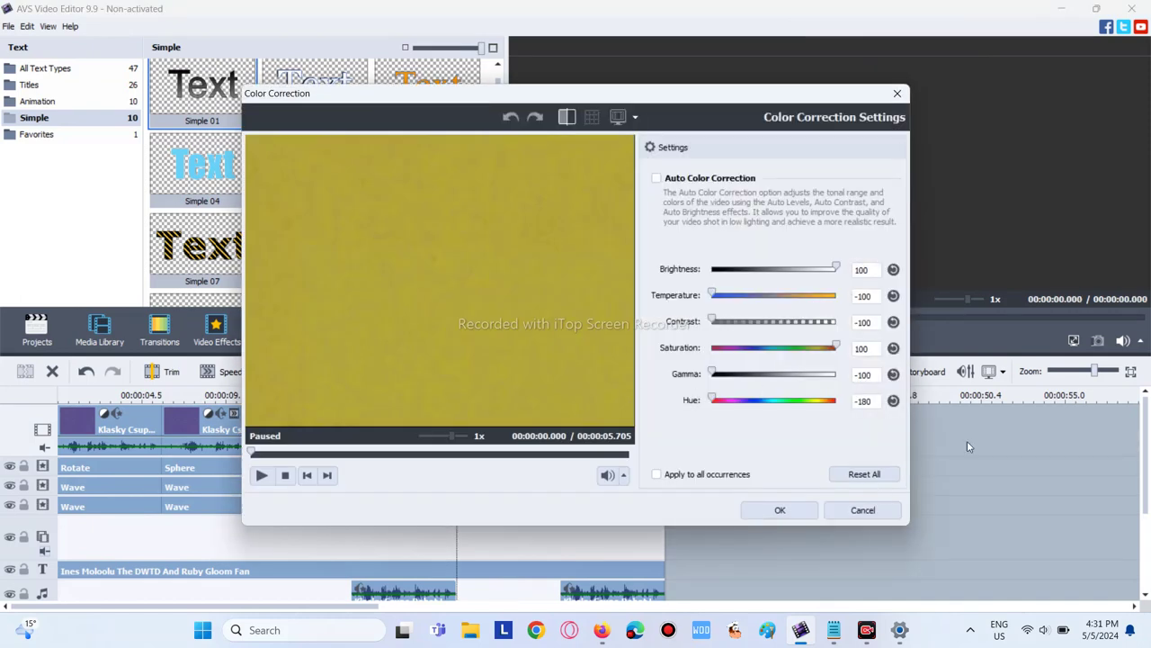
left_click(763, 508)
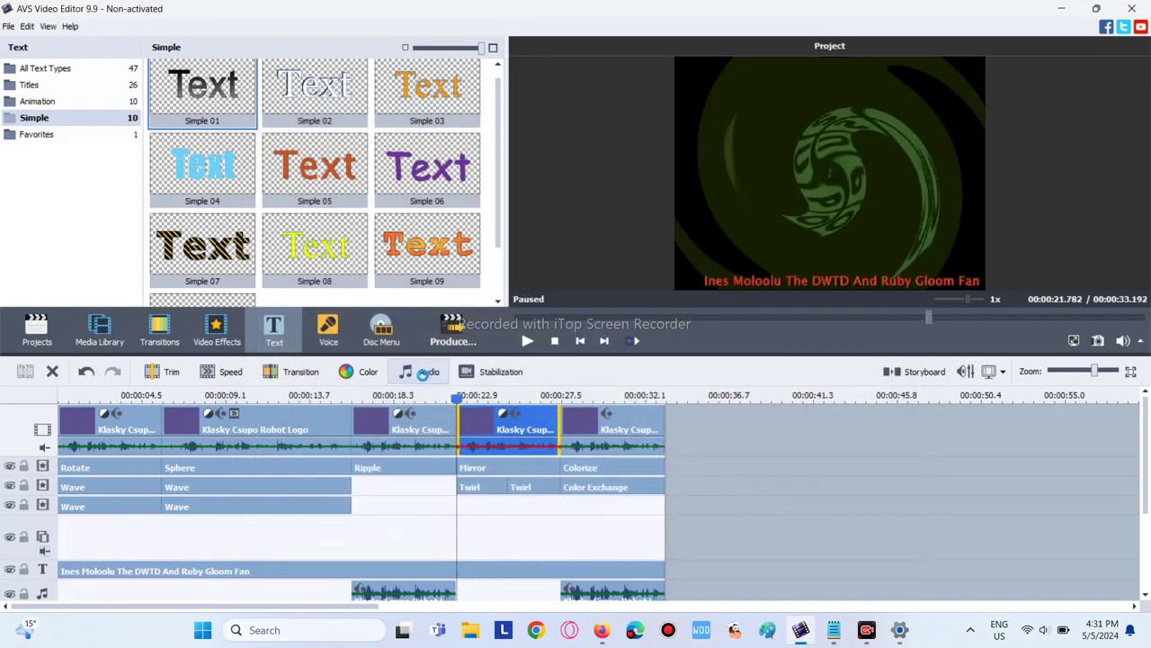
Step: Check the fourth clip's Noise Removal settings and Pitch Shift rate in Audio Correction
left_click(423, 372)
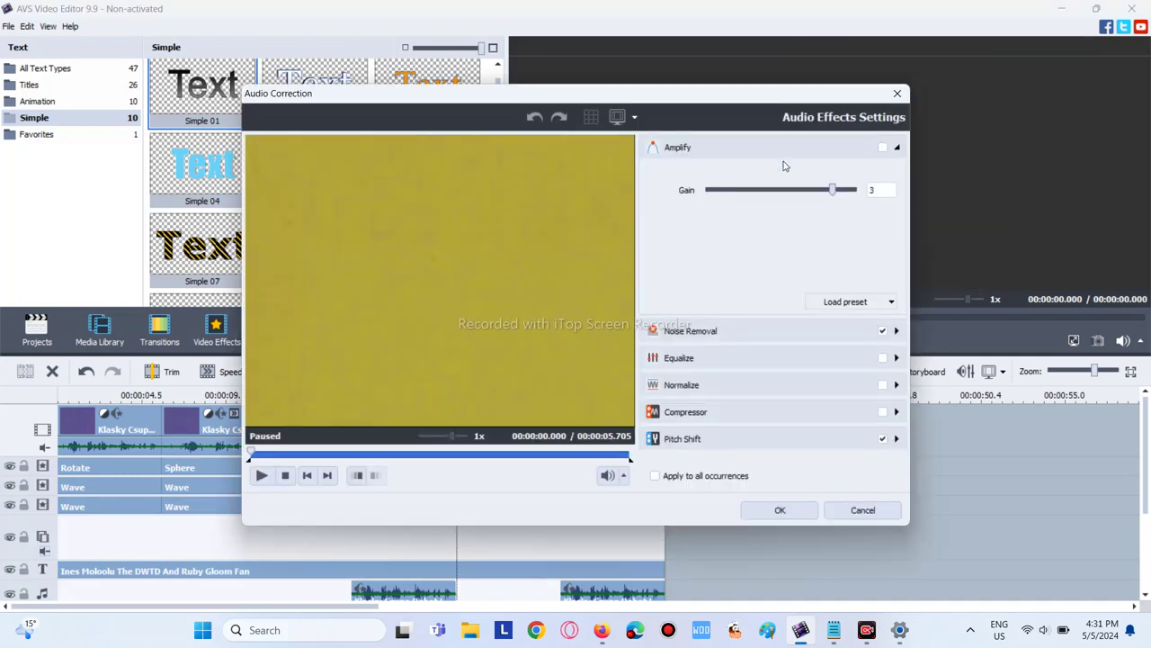
left_click(766, 332)
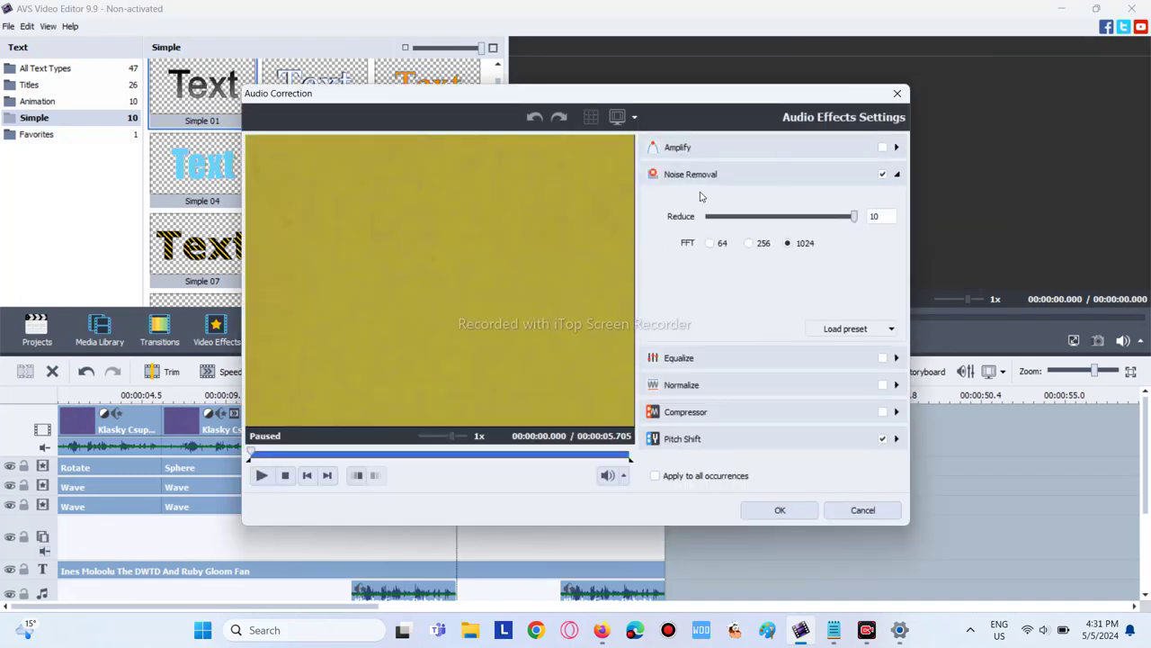
left_click(701, 438)
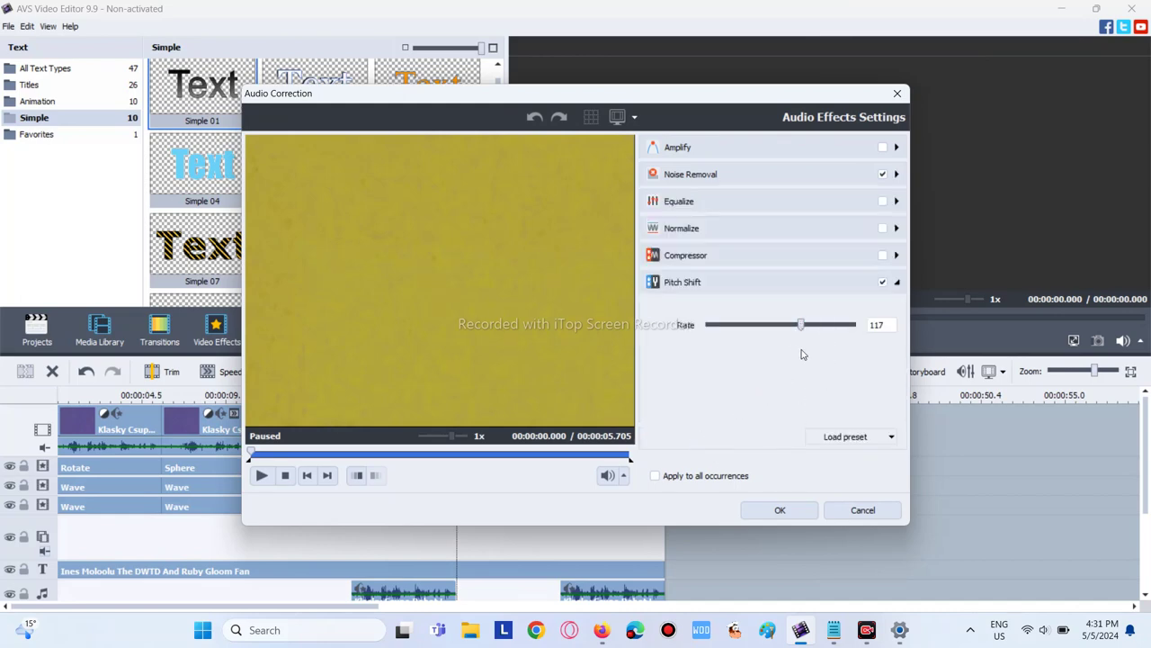
left_click(779, 510)
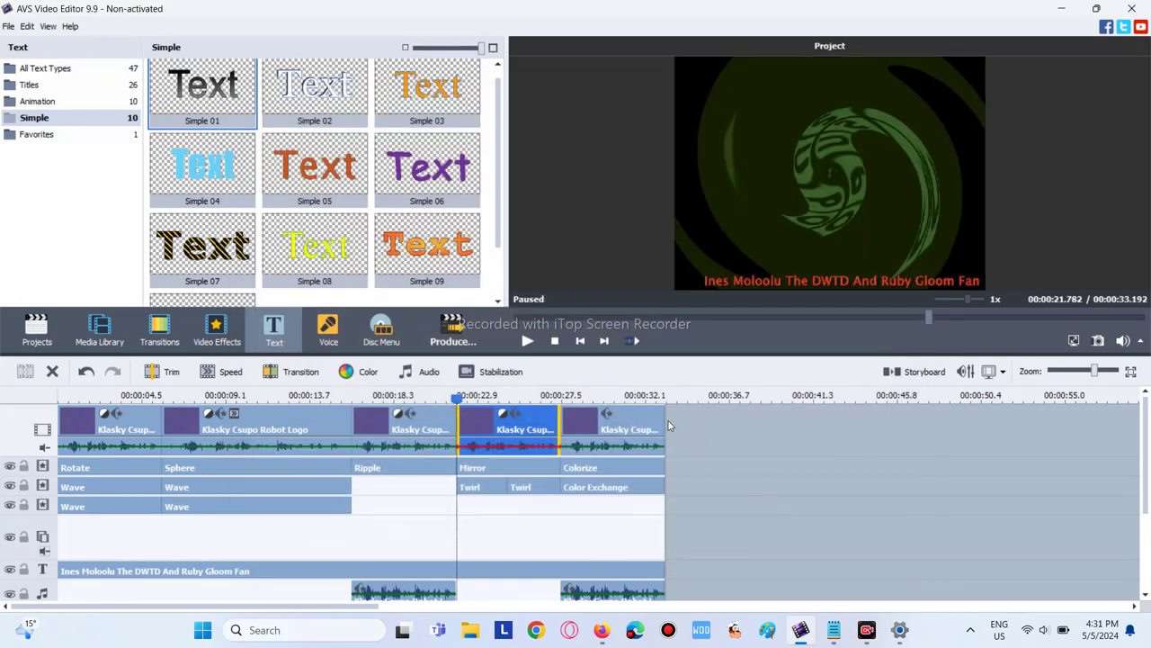
Step: Inspect the Colorize effect's red, green, blue and level settings under the fifth clip
left_click(609, 423)
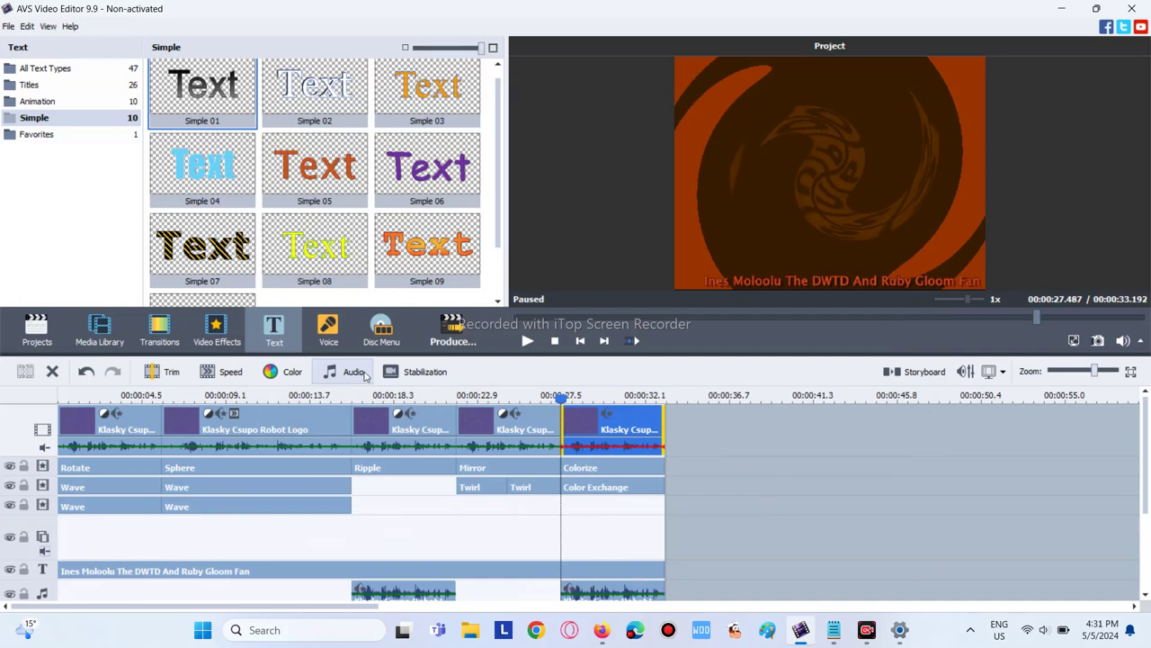
left_click(589, 467)
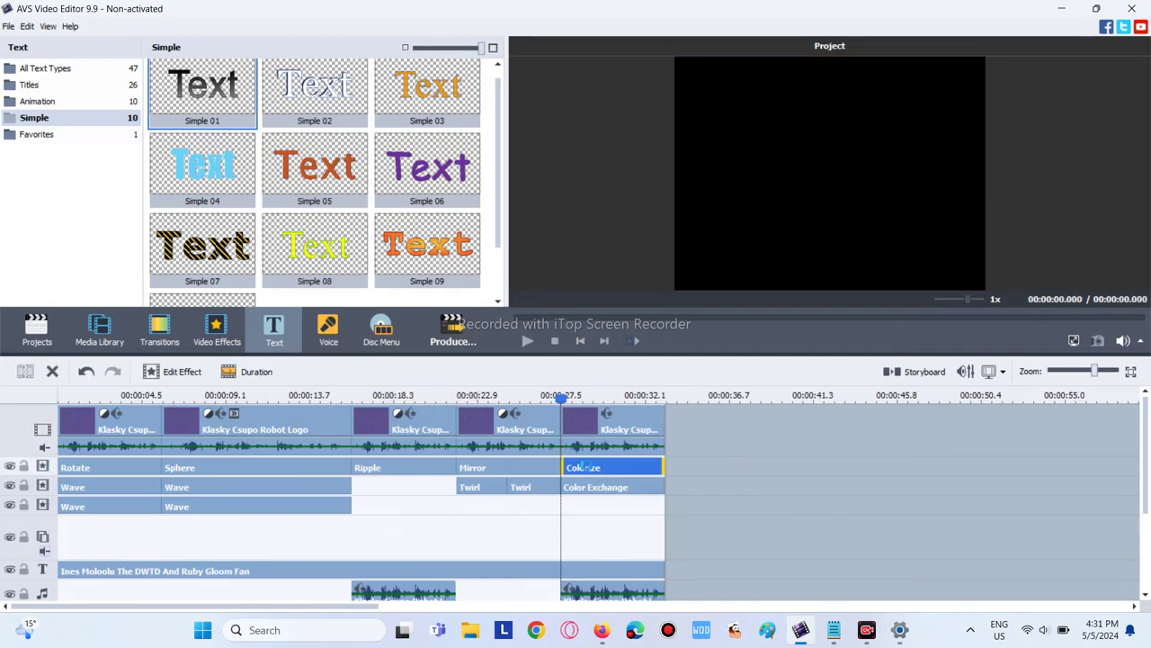
double_click(586, 466)
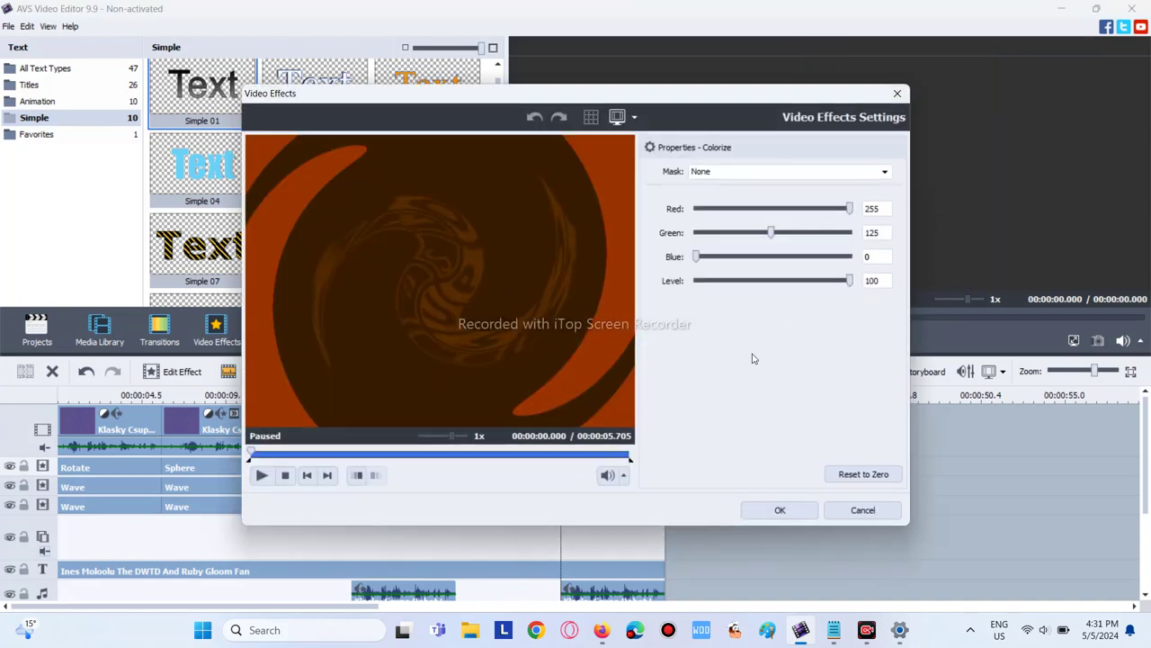
left_click(766, 509)
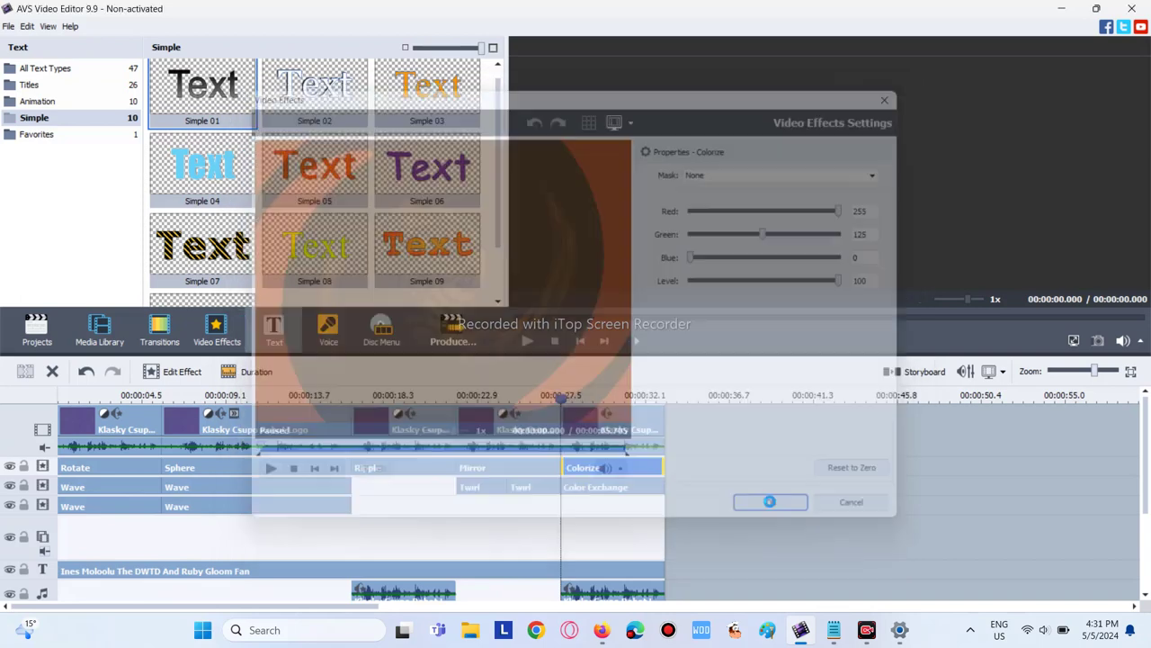
Step: Inspect the two colors of the Color Exchange effect under the fifth clip, including the Color 2 palette
double_click(638, 486)
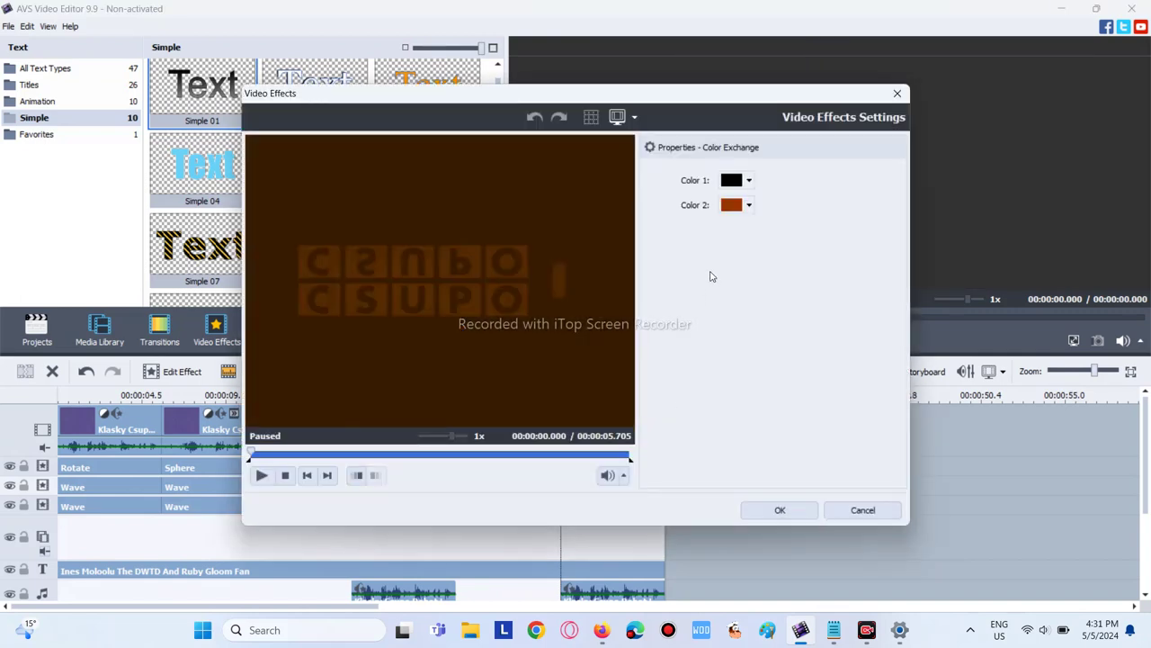
left_click(748, 205)
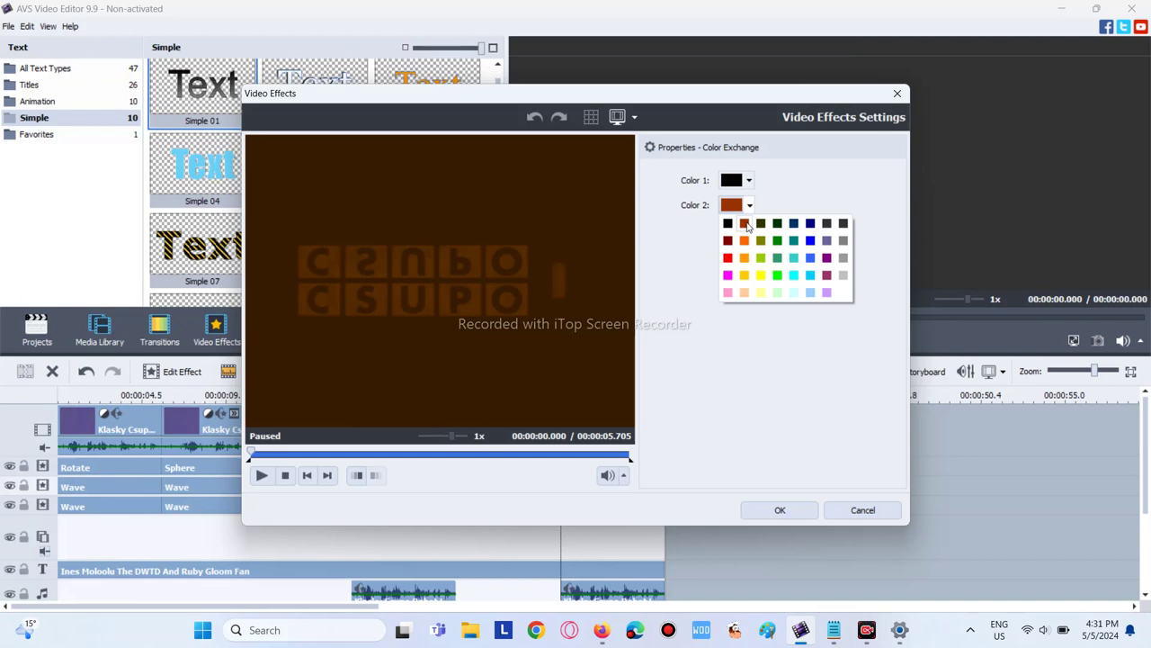
left_click(750, 208)
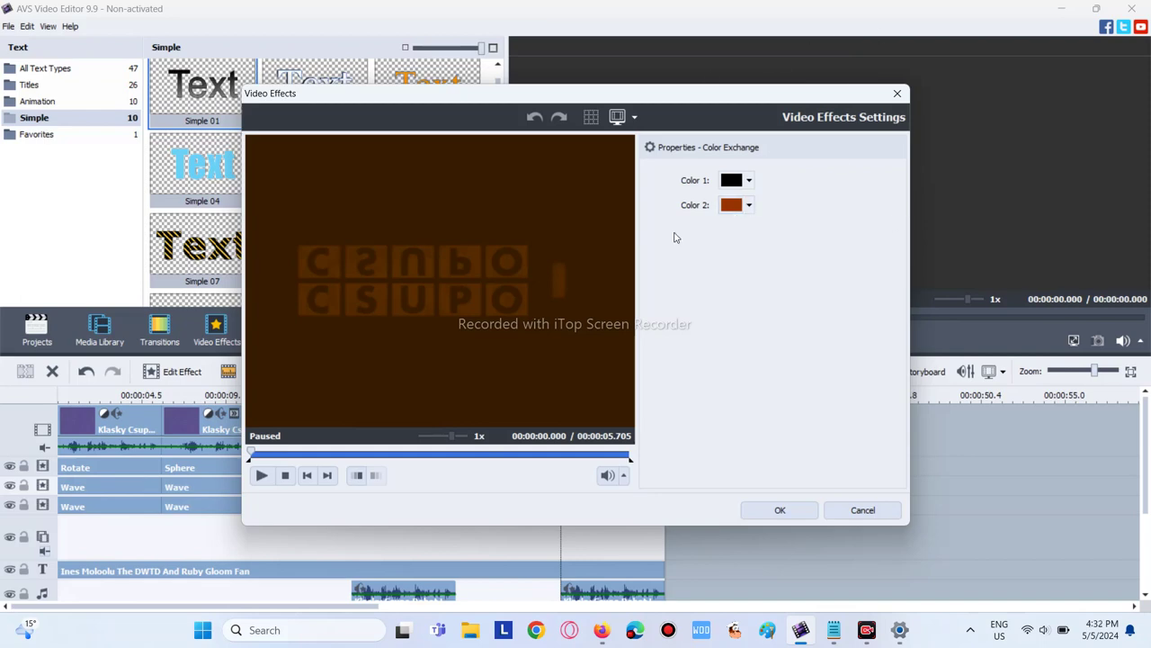
left_click(780, 510)
Step: Check the fifth video clip's Pitch Shift rate in Audio Correction
left_click(617, 426)
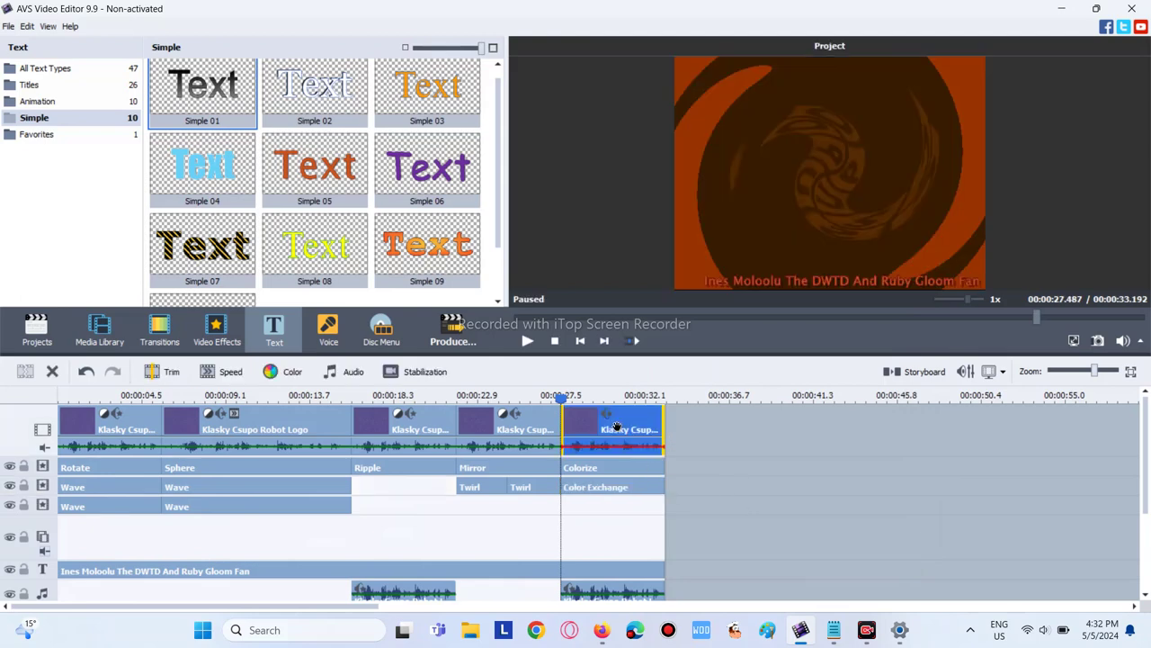
left_click(430, 343)
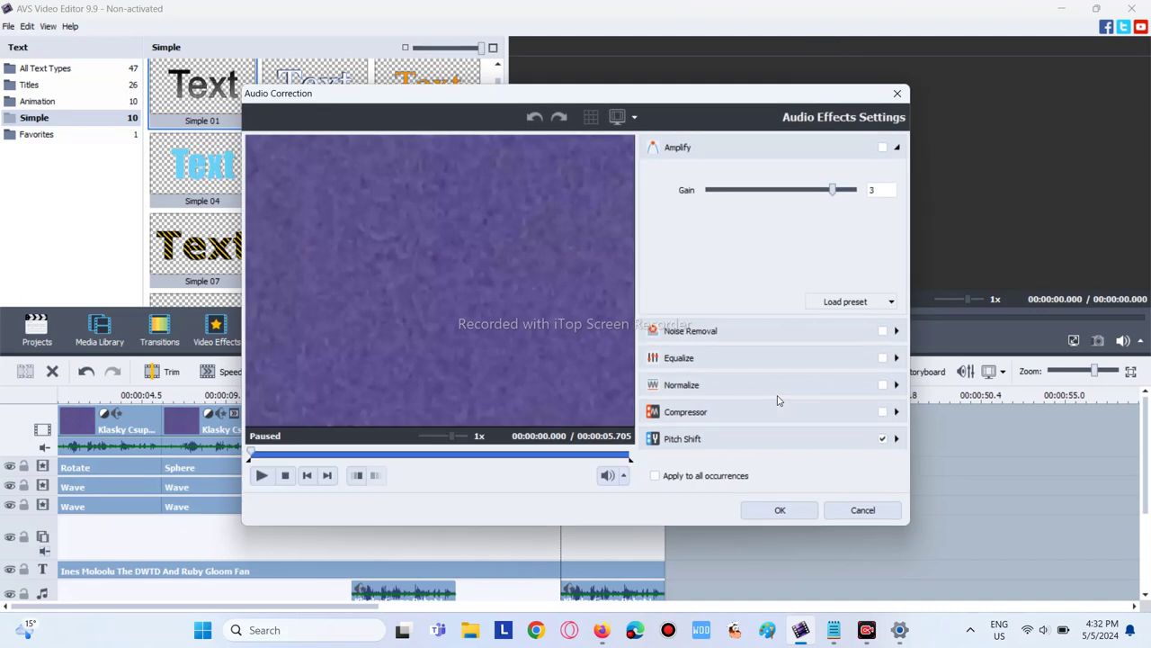
left_click(717, 440)
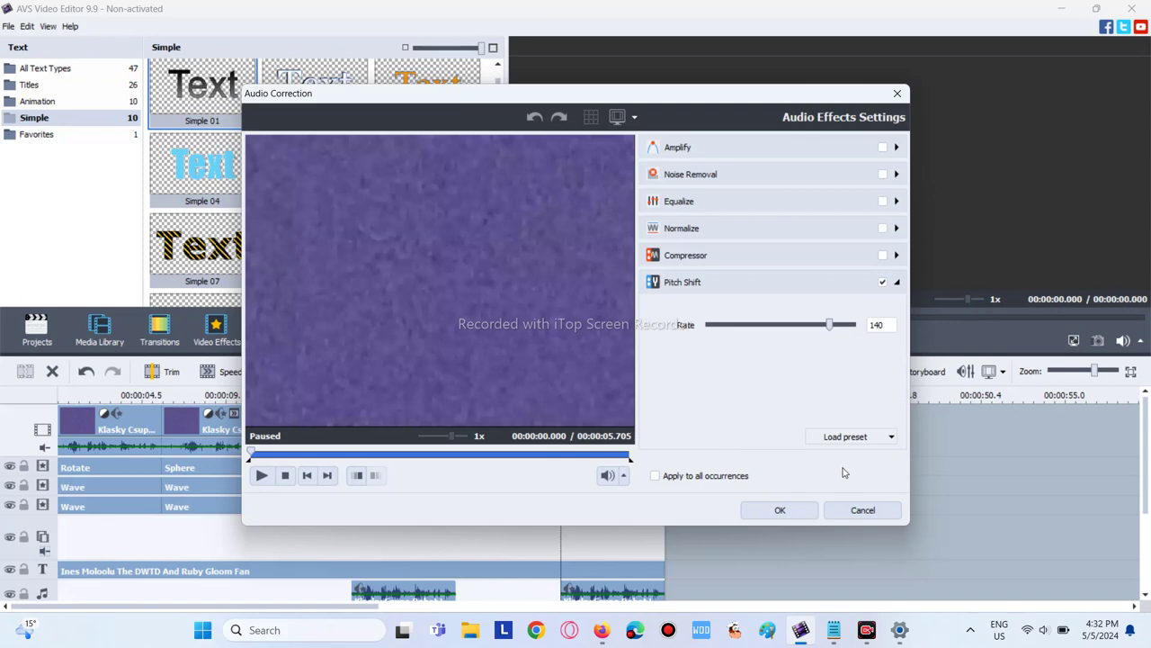
left_click(780, 509)
Step: Check the Pitch Shift rate in Audio Correction for the separate audio clip under the fifth video clip
left_click(607, 589)
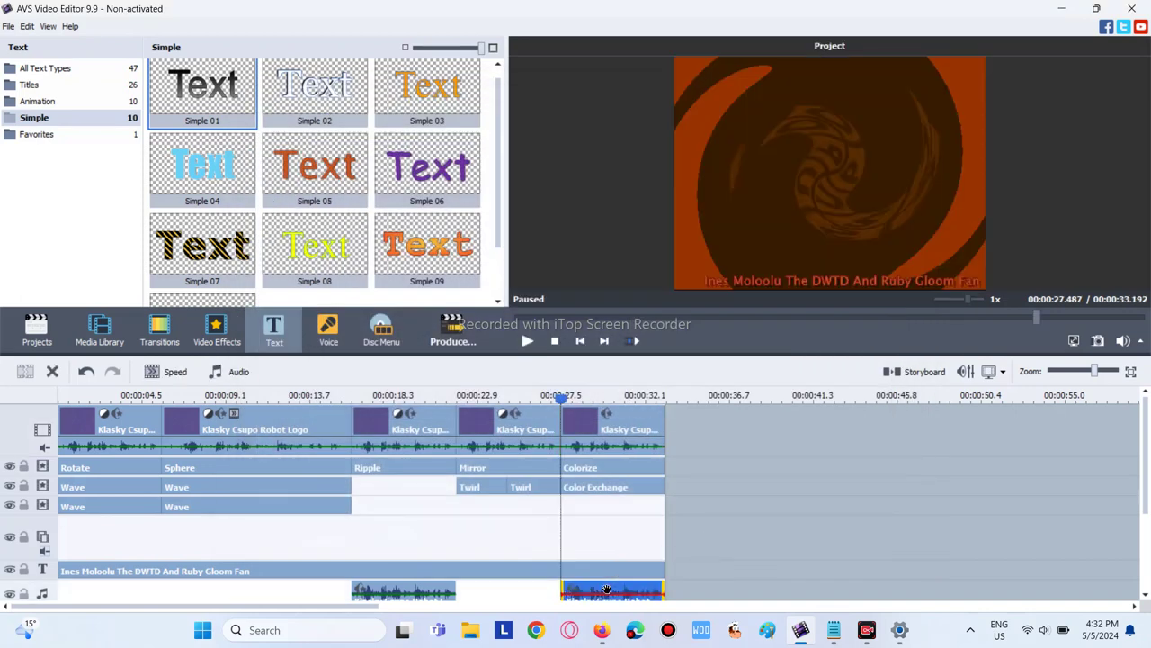
left_click(235, 371)
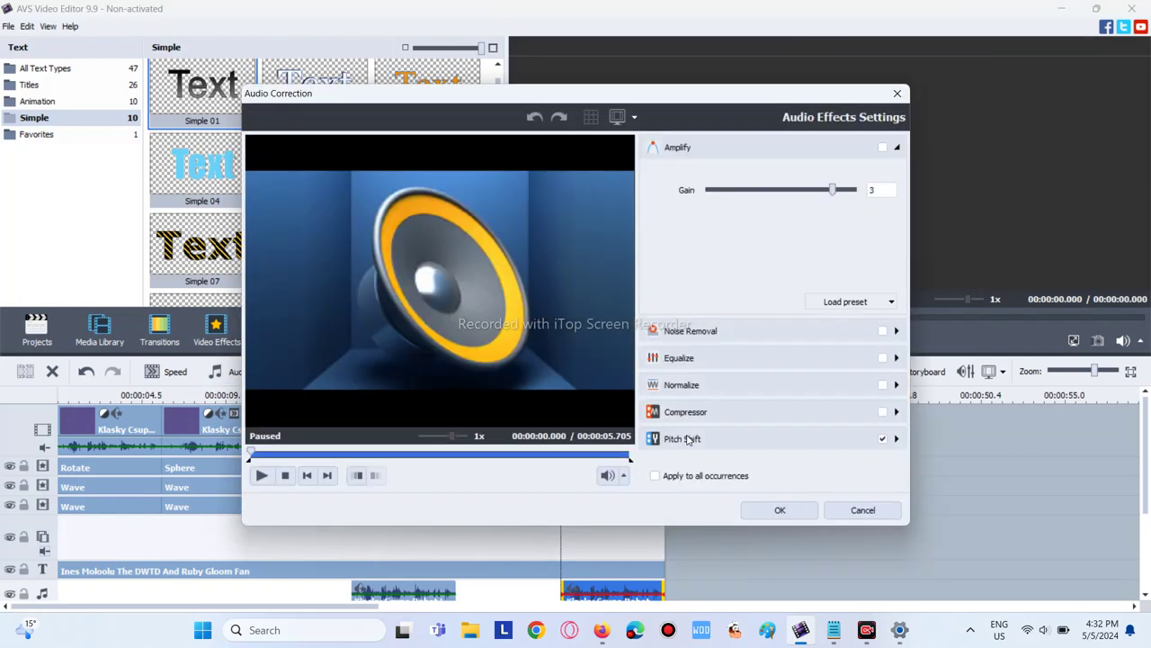
left_click(688, 439)
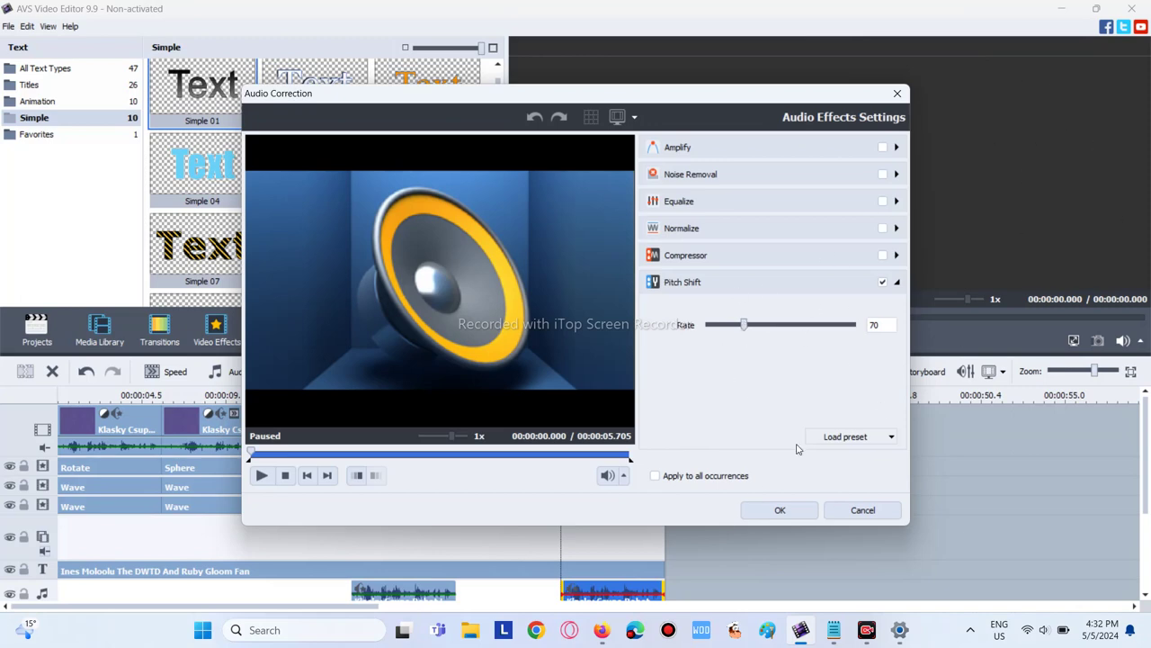
left_click(776, 510)
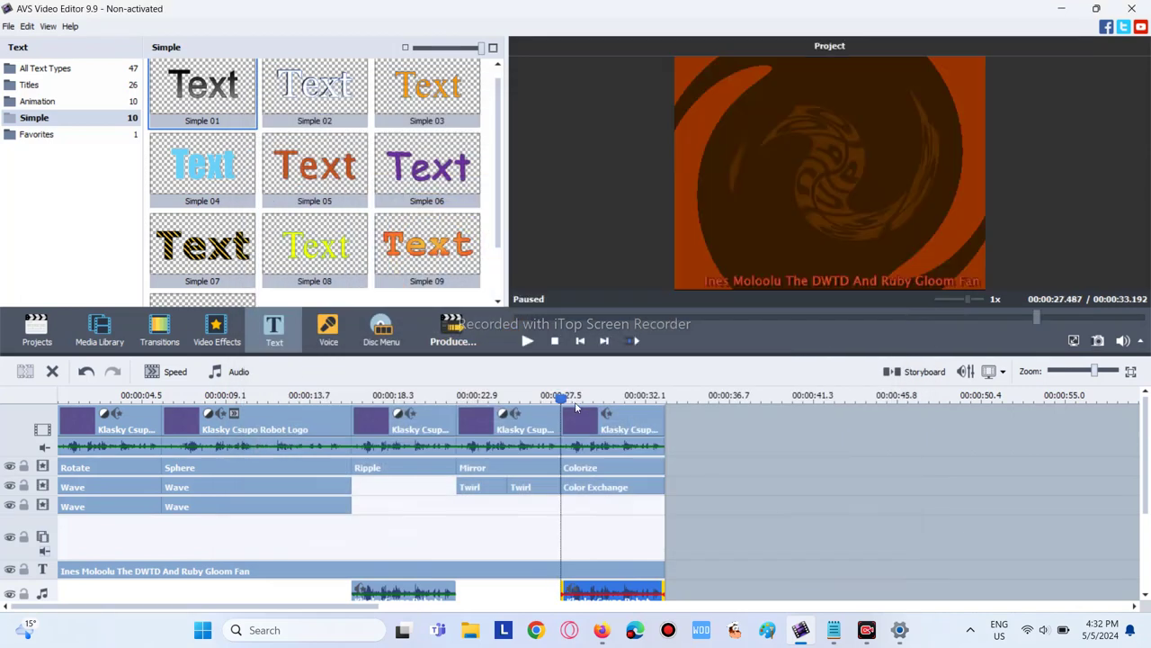
Step: Return the playhead to the start of the timeline and play the whole project in the preview
left_click_drag(561, 397, 52, 407)
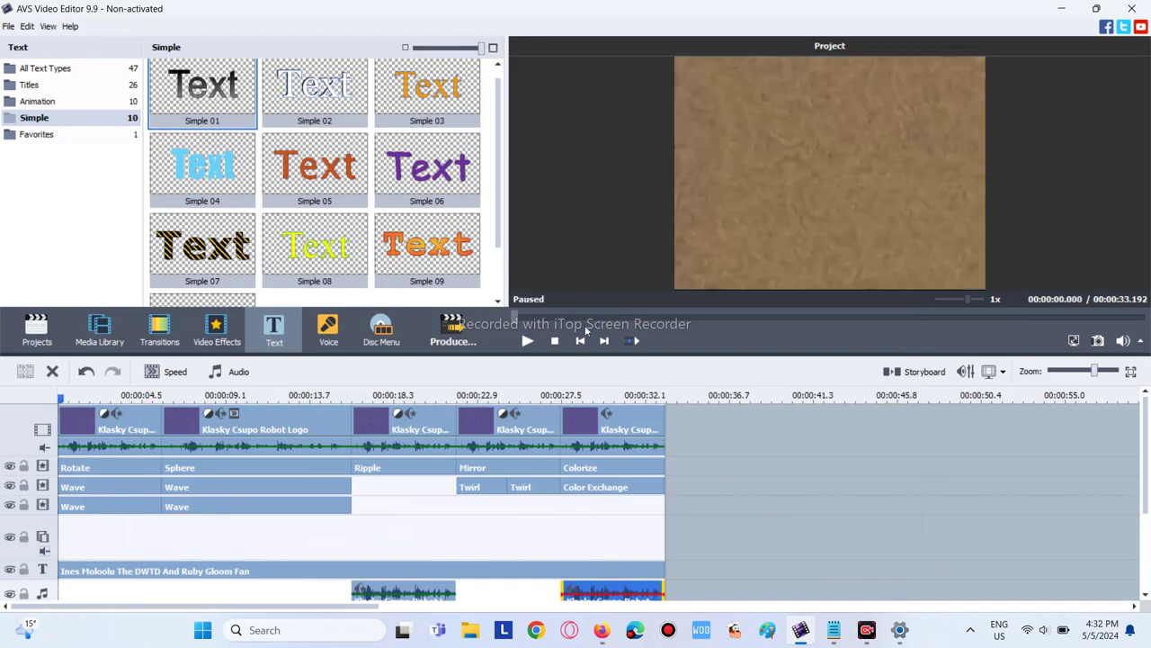
left_click(527, 341)
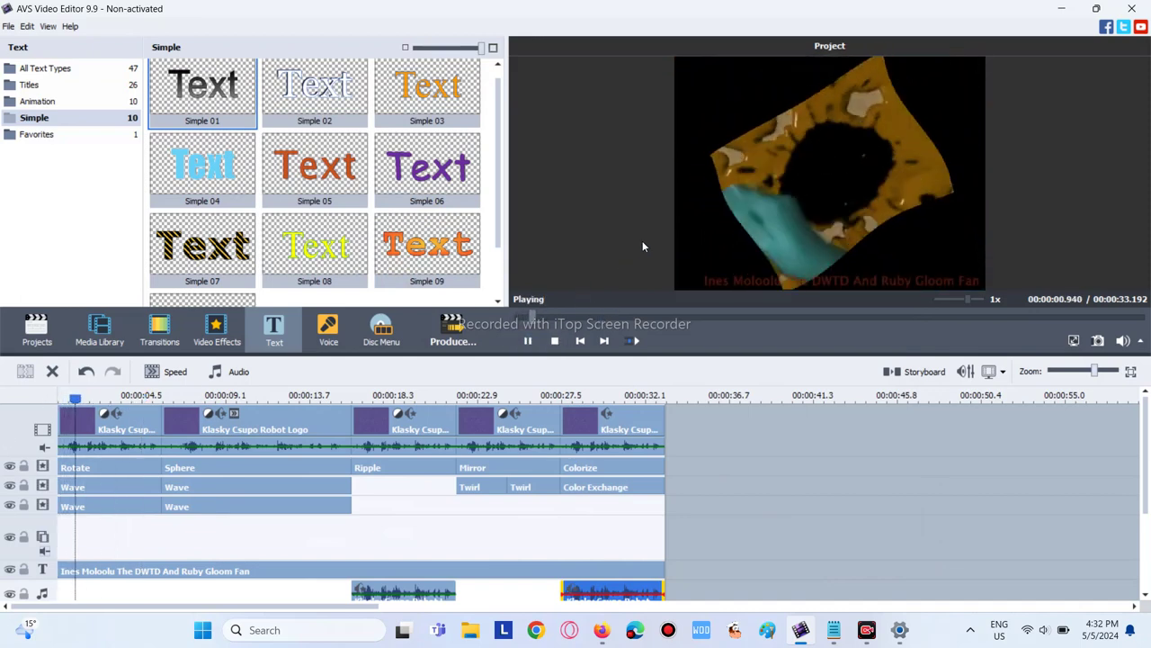